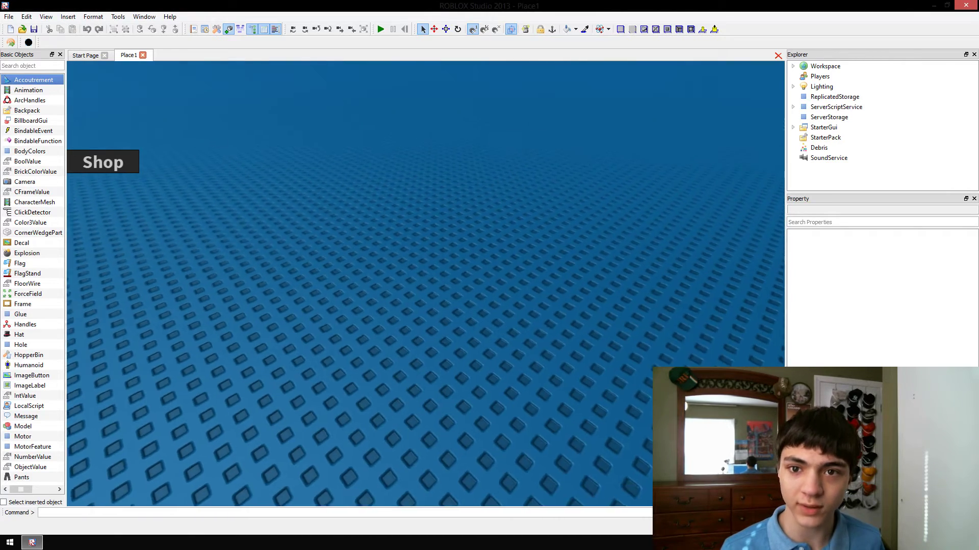
# Step: Fly the camera across the baseplate, past the scattered bricks, up to a grey spawn brick
pyautogui.moveTo(479, 231); pyautogui.dragTo(479, 231, button='right')
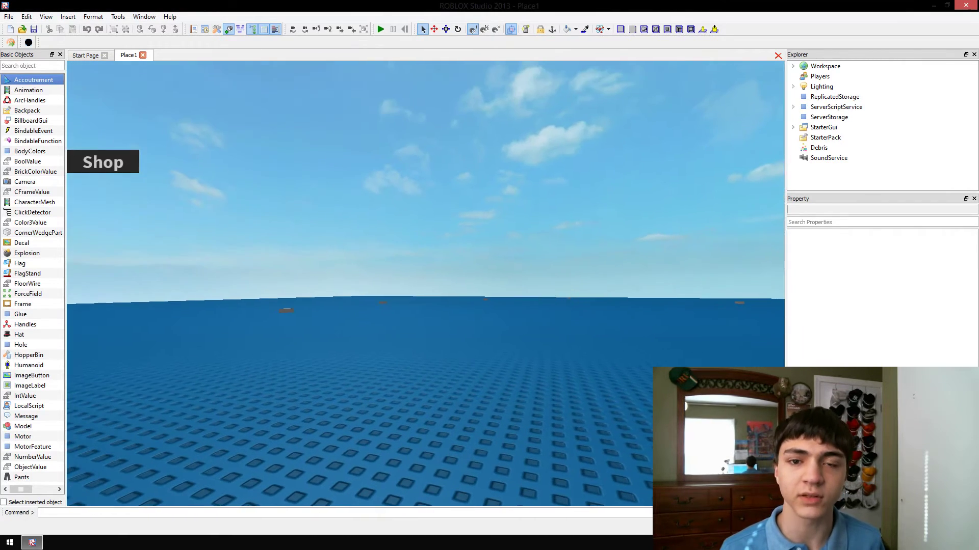
pyautogui.press('w')
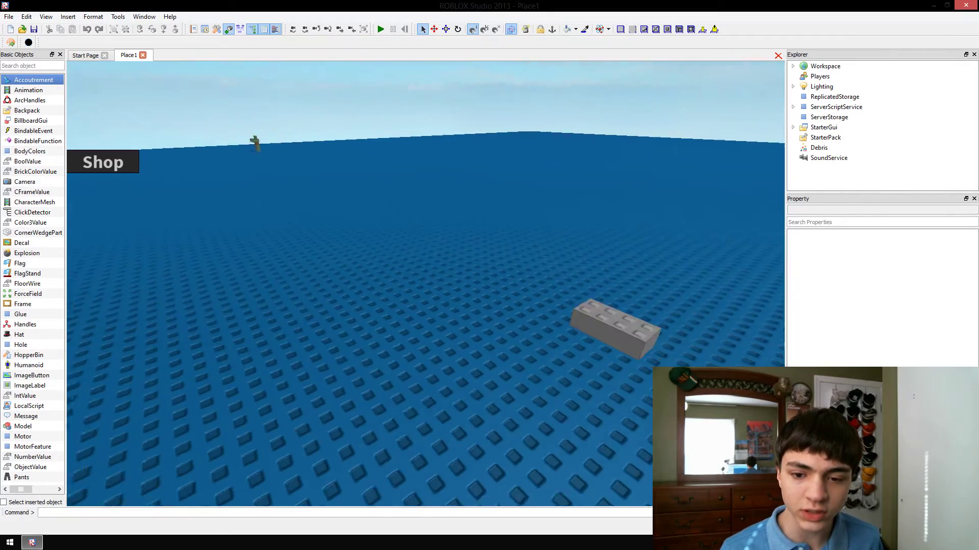
pyautogui.moveTo(465, 213); pyautogui.dragTo(464, 213, button='right')
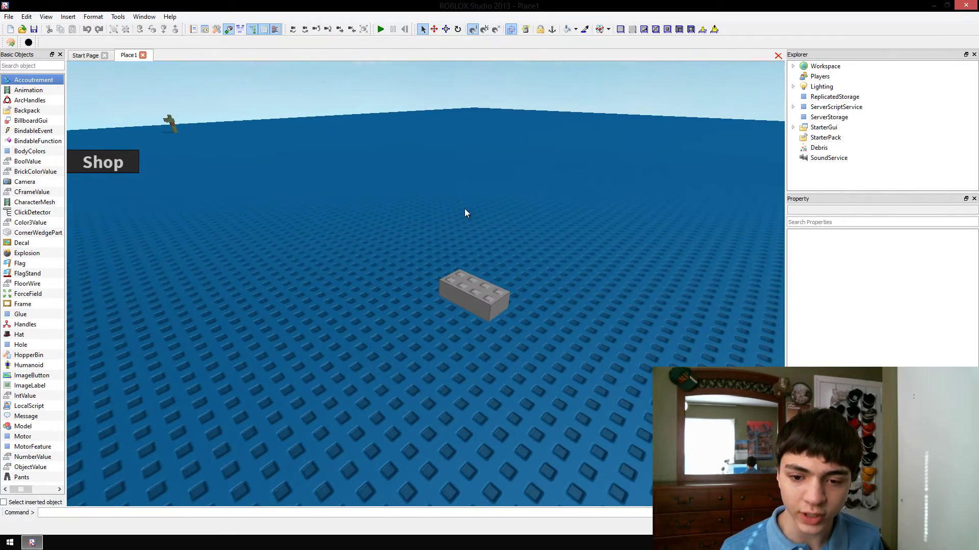
pyautogui.press('w')
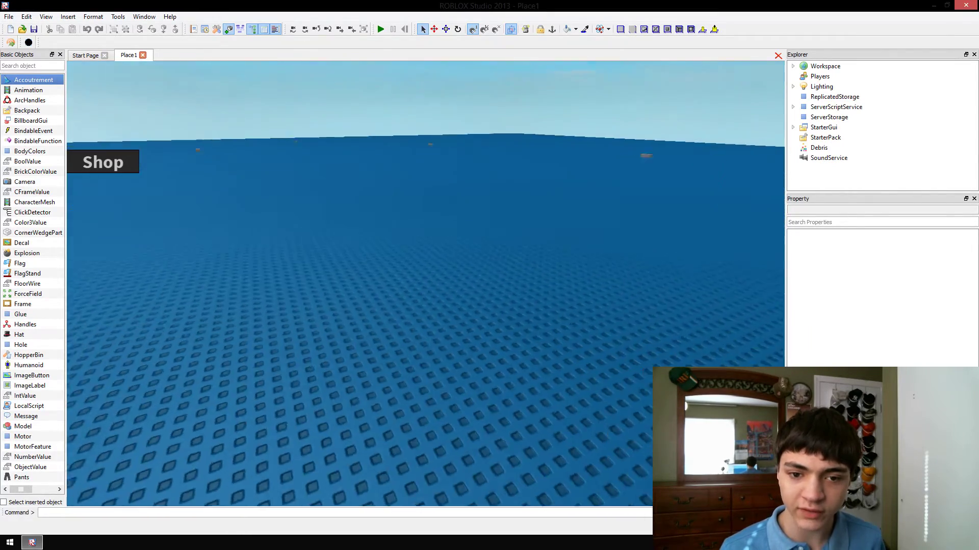
pyautogui.press('e')
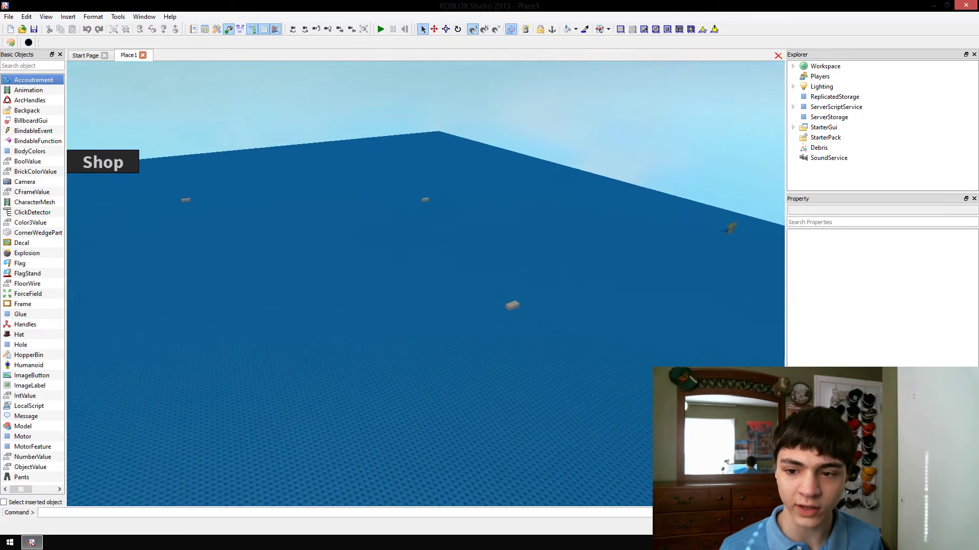
pyautogui.moveTo(475, 273); pyautogui.dragTo(475, 272, button='right')
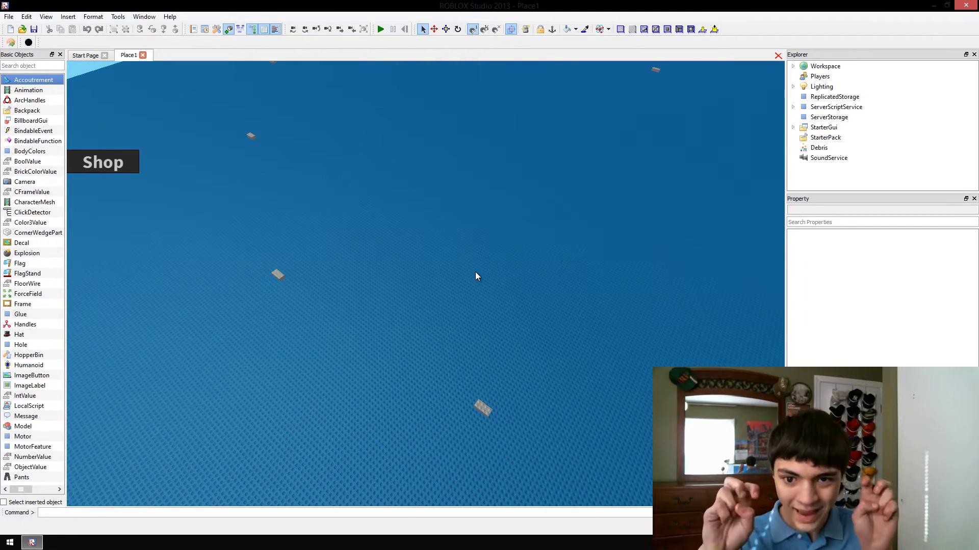
pyautogui.press('w')
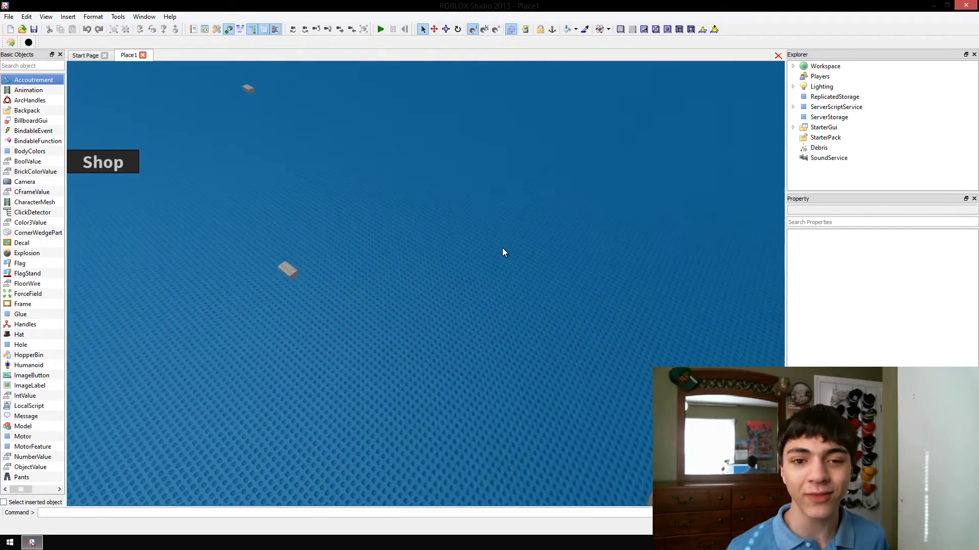
pyautogui.moveTo(474, 272); pyautogui.dragTo(475, 272, button='right')
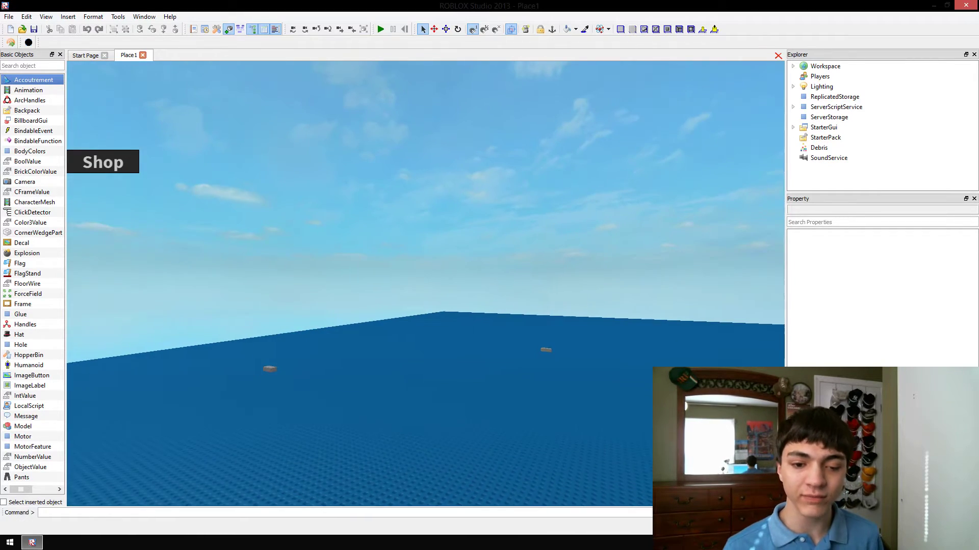
pyautogui.press('w')
pyautogui.moveTo(474, 272); pyautogui.dragTo(475, 273, button='right')
pyautogui.press('w')
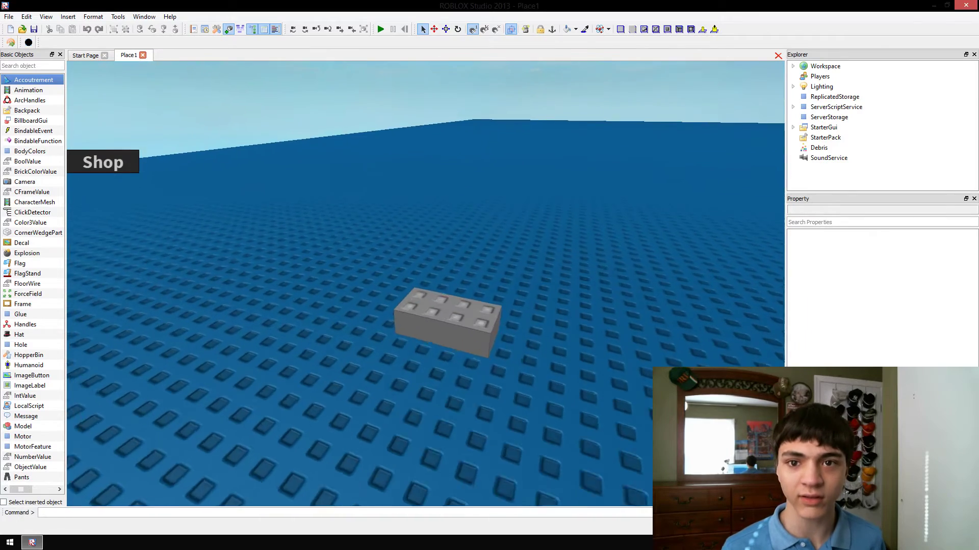
pyautogui.press('w')
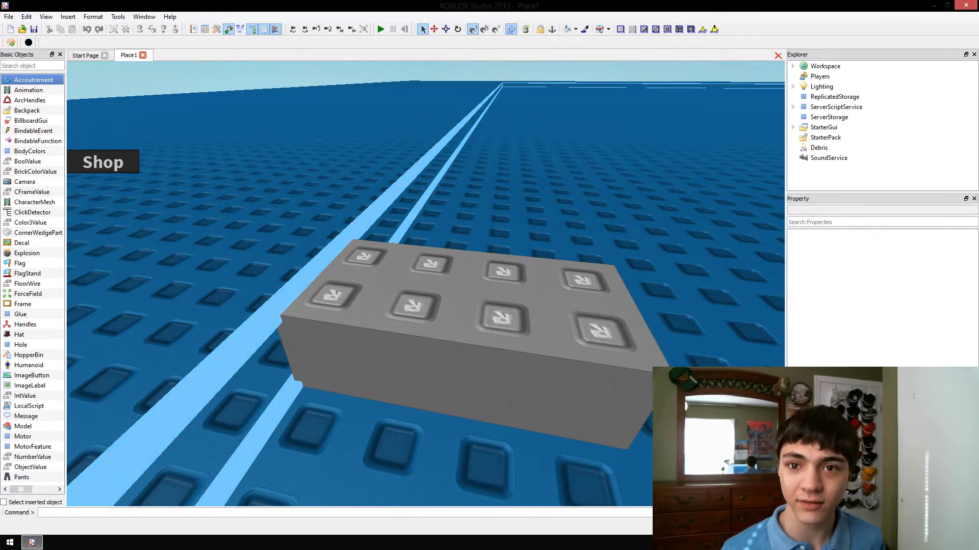
# Step: Check the spawn brick's actions, then tilt the view back over the baseplate
pyautogui.rightClick(346, 357)
pyautogui.press('Escape')
pyautogui.moveTo(465, 315); pyautogui.dragTo(474, 304, button='right')
pyautogui.rightClick(474, 304)
# Step: Deselect the spawn points and select ServerScriptService, showing its scripts
pyautogui.click(492, 204)
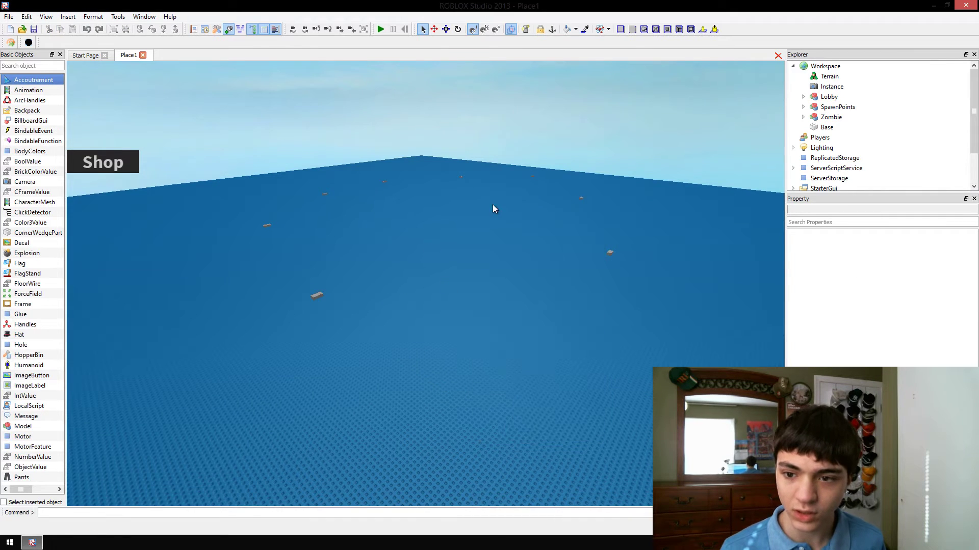
pyautogui.moveTo(492, 204); pyautogui.dragTo(505, 209, button='right')
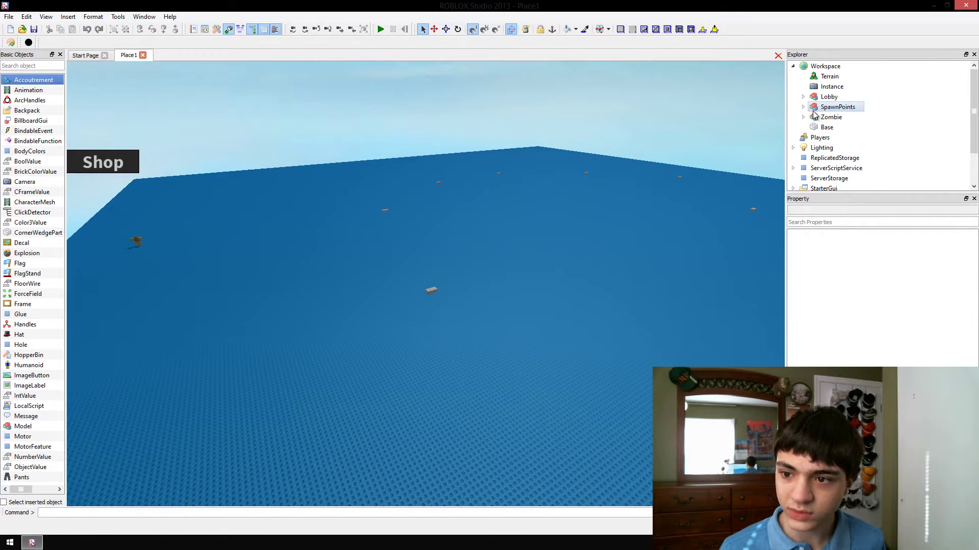
pyautogui.click(800, 168)
pyautogui.scroll(-1, 796, 167)
pyautogui.click(819, 141)
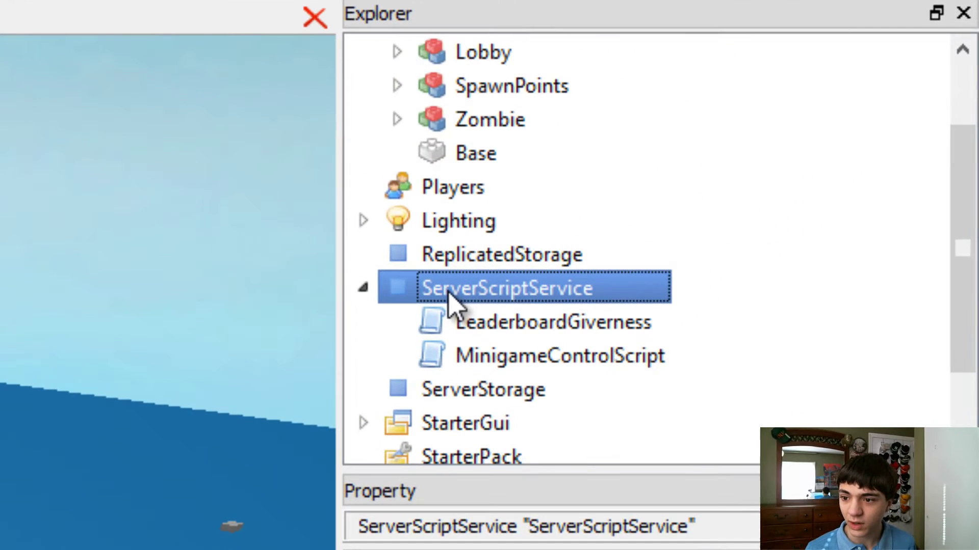
# Step: Insert a new Script into ServerScriptService and name it DefaultMinigame
pyautogui.rightClick(394, 292)
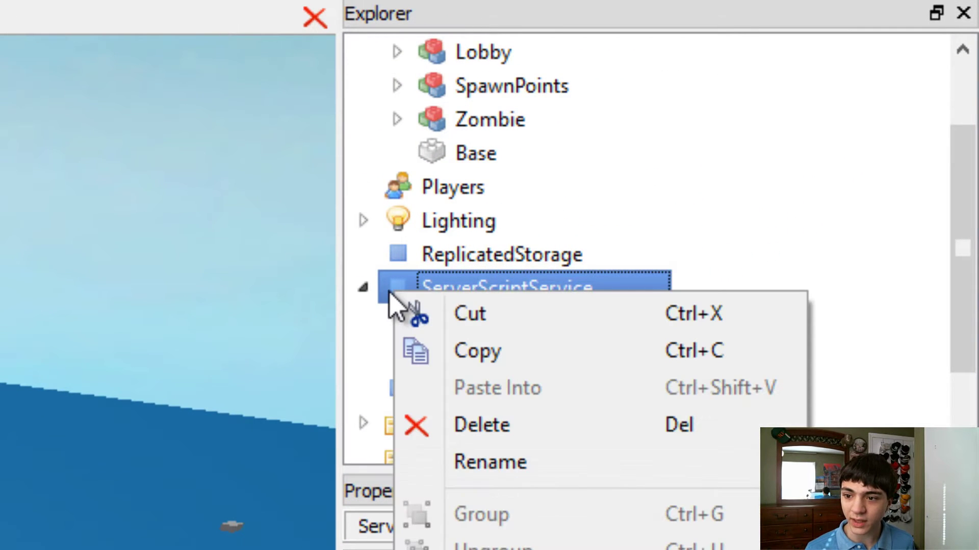
pyautogui.click(478, 285)
pyautogui.press('Escape')
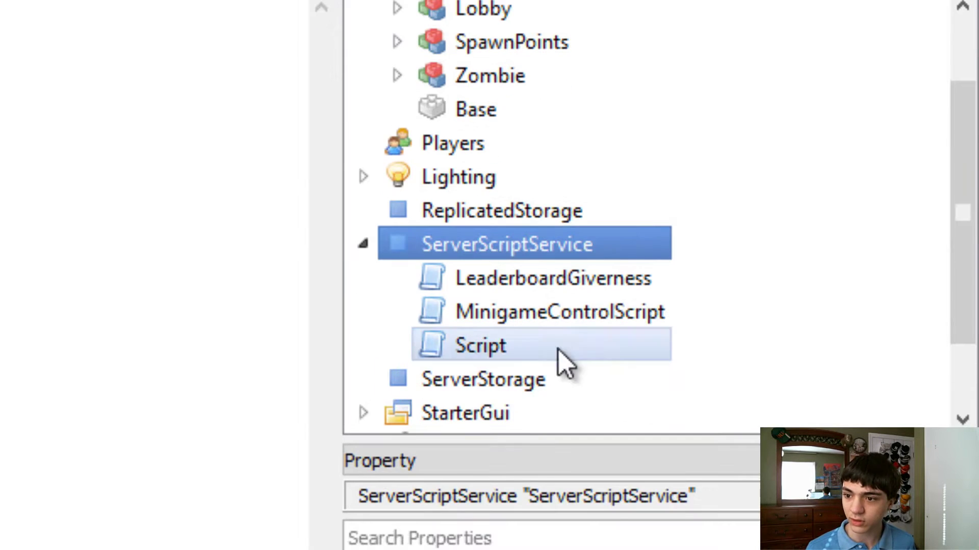
pyautogui.click(557, 352)
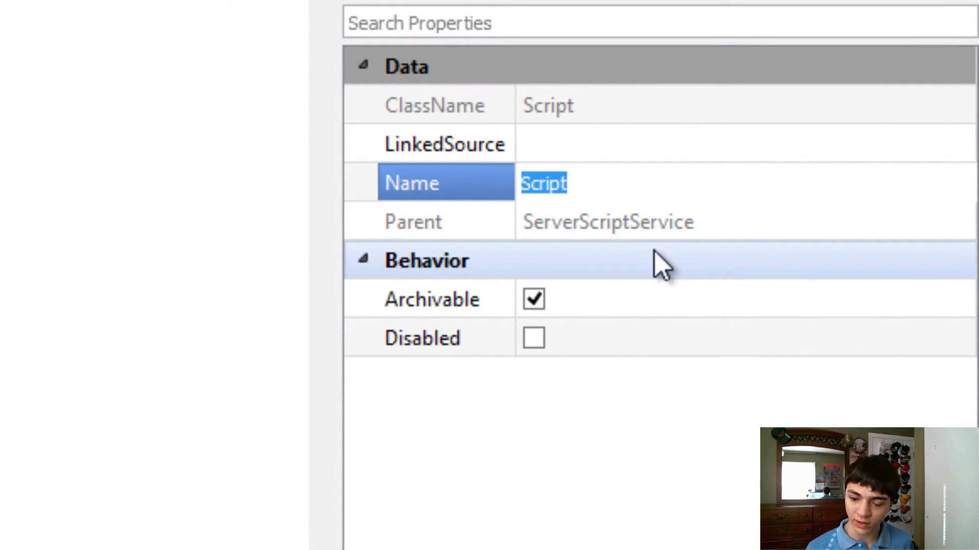
pyautogui.write('DefaultMinigame')
pyautogui.press('Return')
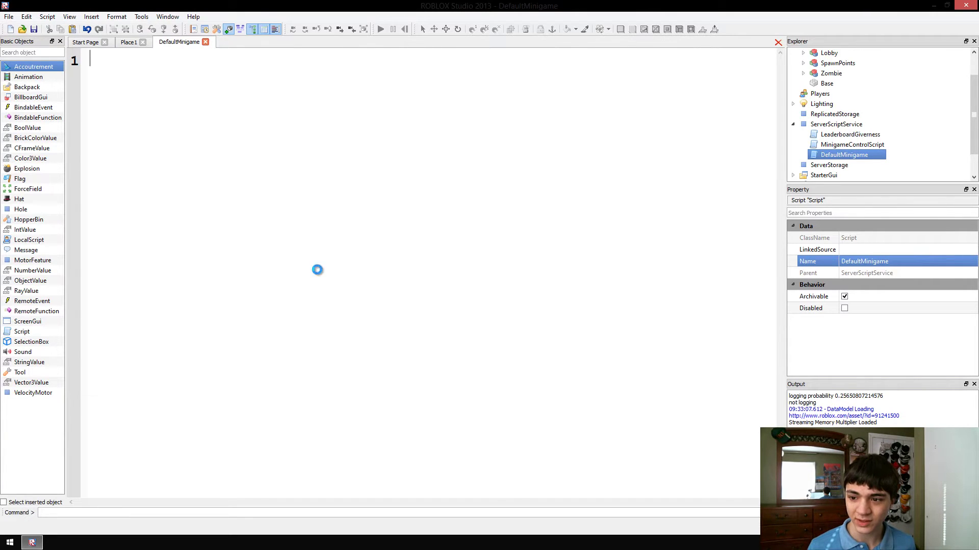
# Step: Write plrs = game.Players:GetPlayers(), map = game.Workspace, and an empty for i,v in pairs(plrs) loop
pyautogui.hotkey('ctrl', 's')
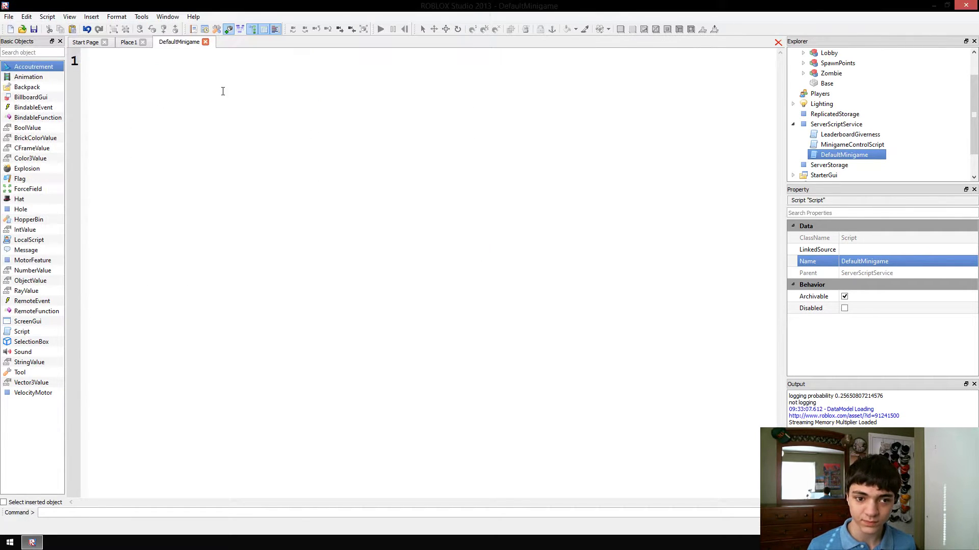
pyautogui.write('plrs =  game.')
pyautogui.press('BackSpace')
pyautogui.press('BackSpace')
pyautogui.press('BackSpace')
pyautogui.press('BackSpace')
pyautogui.press('BackSpace')
pyautogui.press('BackSpace')
pyautogui.write('= game.Players:GetPlayers()')
pyautogui.press('Return')
pyautogui.write('for i')
pyautogui.press('BackSpace')
pyautogui.press('BackSpace')
pyautogui.press('BackSpace')
pyautogui.press('BackSpace')
pyautogui.press('BackSpace')
pyautogui.write('map = gamew')
pyautogui.press('BackSpace')
pyautogui.write('.Workspace')
pyautogui.press('Return')
pyautogui.press('Return')
pyautogui.write('fo')
pyautogui.press('BackSpace')
pyautogui.press('BackSpace')
pyautogui.write('or i,v in ')
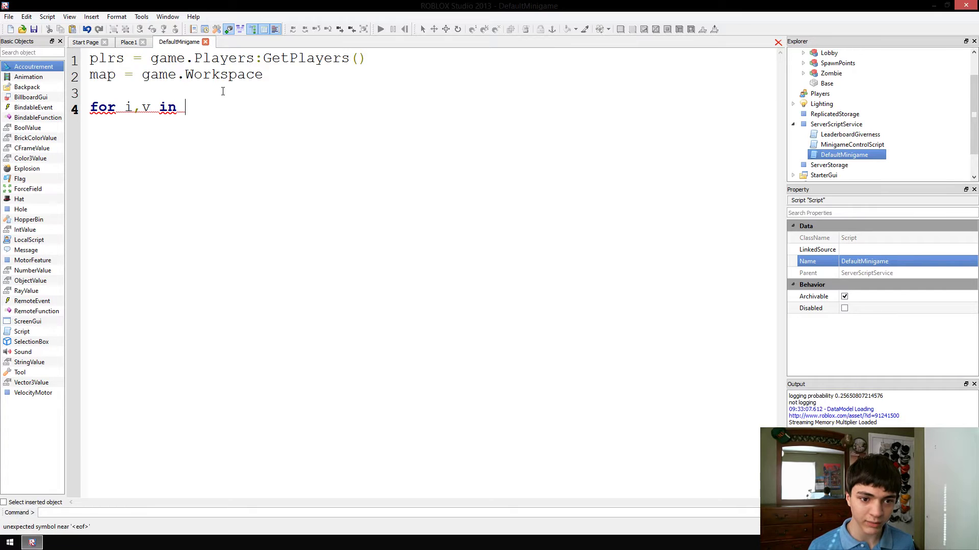
pyautogui.write('pairs(plrs) do')
pyautogui.press('Return')
pyautogui.press('Return')
pyautogui.write('end')
pyautogui.press('Up')
pyautogui.press('Tab')
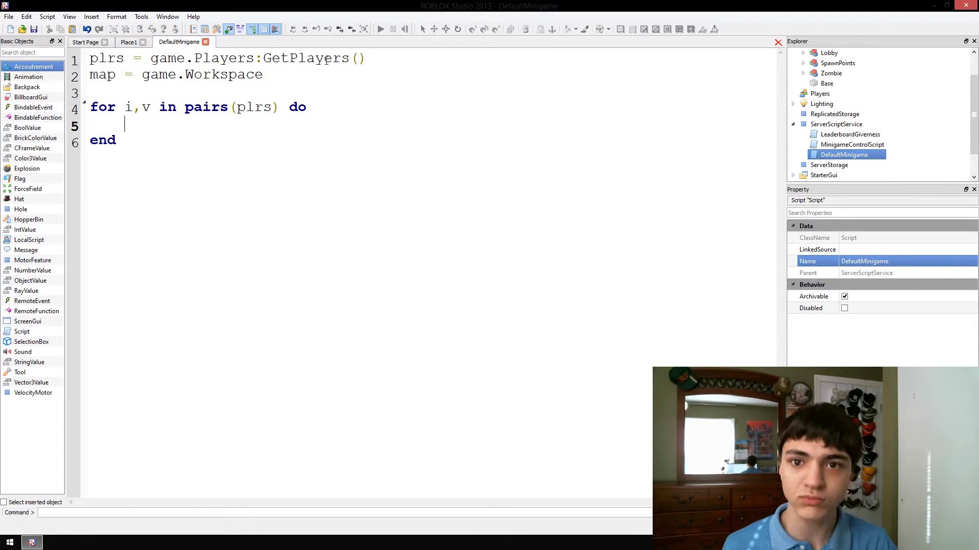
pyautogui.moveTo(117, 83); pyautogui.dragTo(264, 76)
pyautogui.click(128, 85)
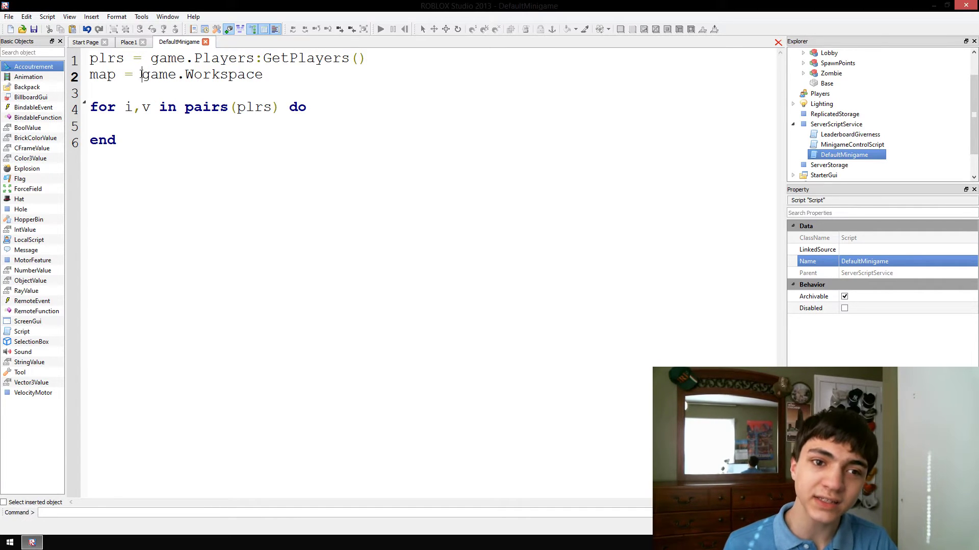
pyautogui.moveTo(141, 77); pyautogui.dragTo(266, 75)
pyautogui.click(271, 76)
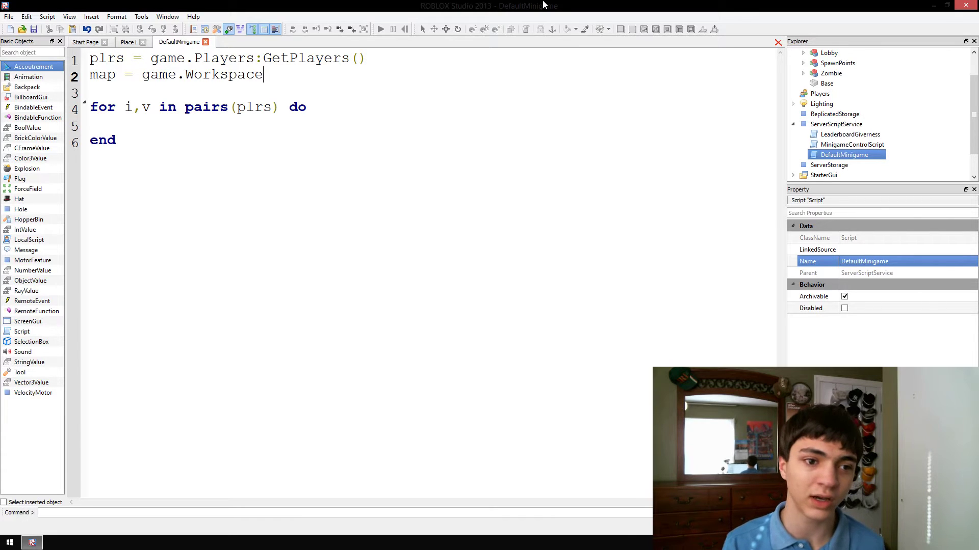
pyautogui.click(543, 5)
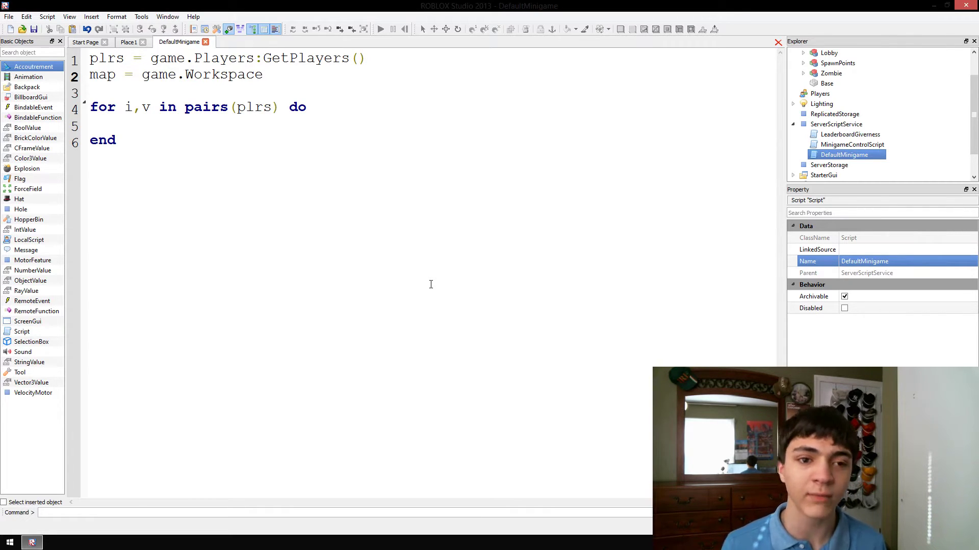
pyautogui.doubleClick(101, 75)
pyautogui.click(102, 74)
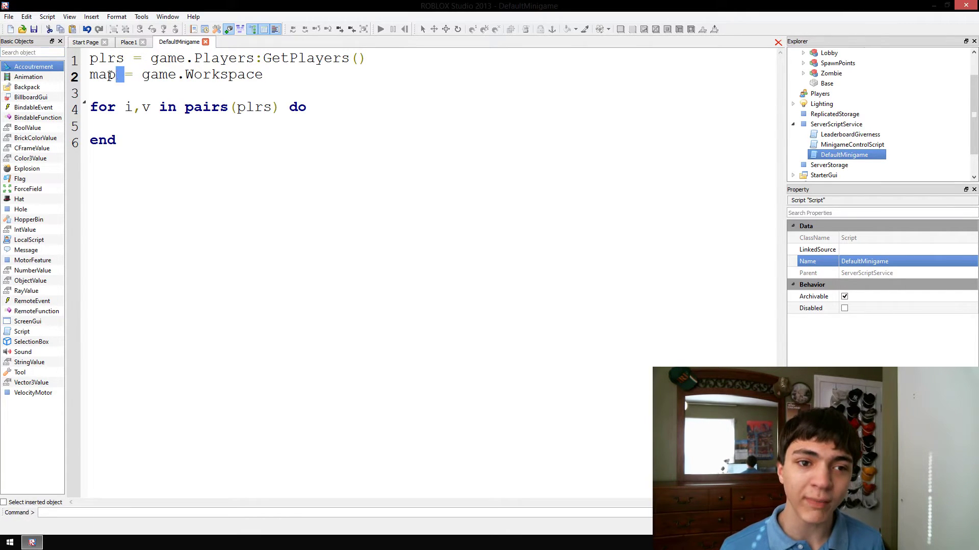
pyautogui.doubleClick(112, 75)
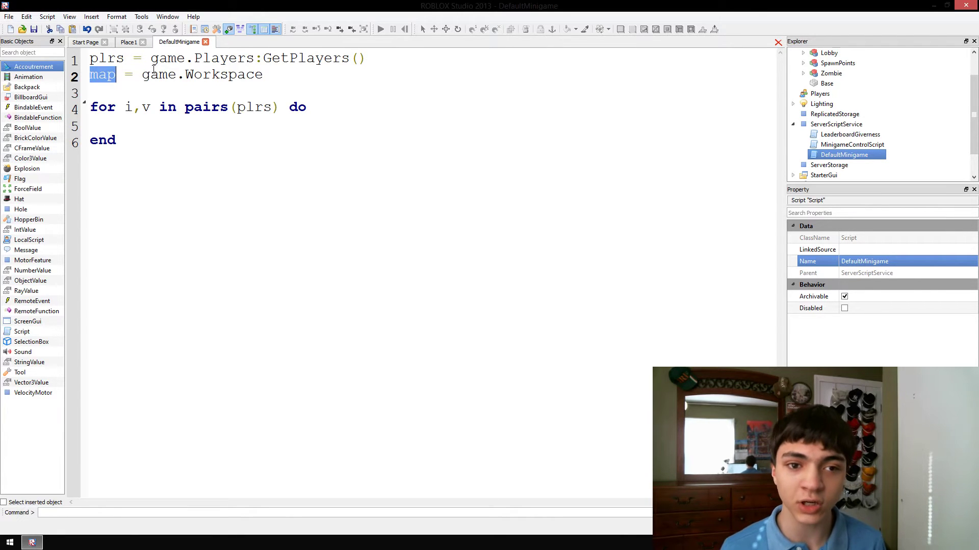
pyautogui.moveTo(142, 75); pyautogui.dragTo(262, 74)
pyautogui.click(229, 131)
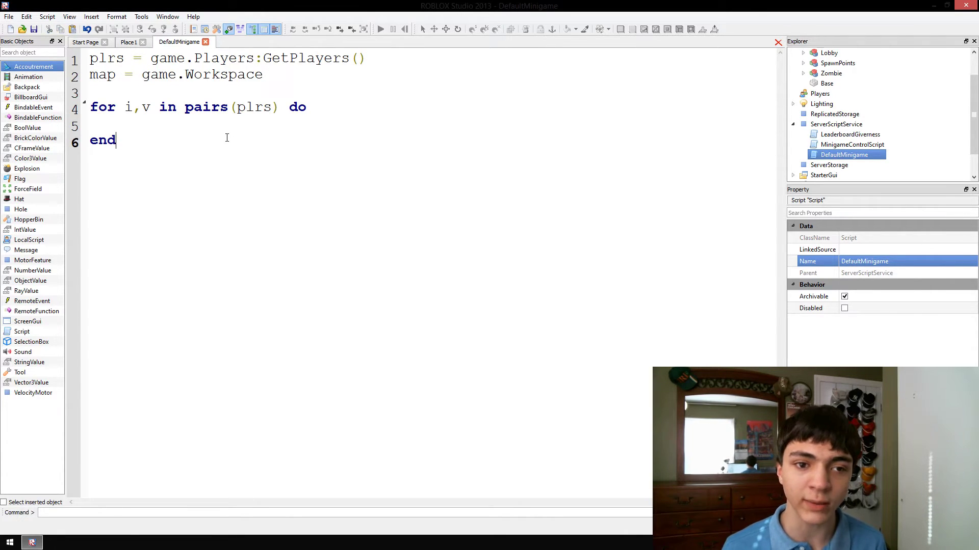
# Step: Add an 'if plr.Character ~= nil then' check in the loop, starting a MoveTo( call
pyautogui.click(234, 123)
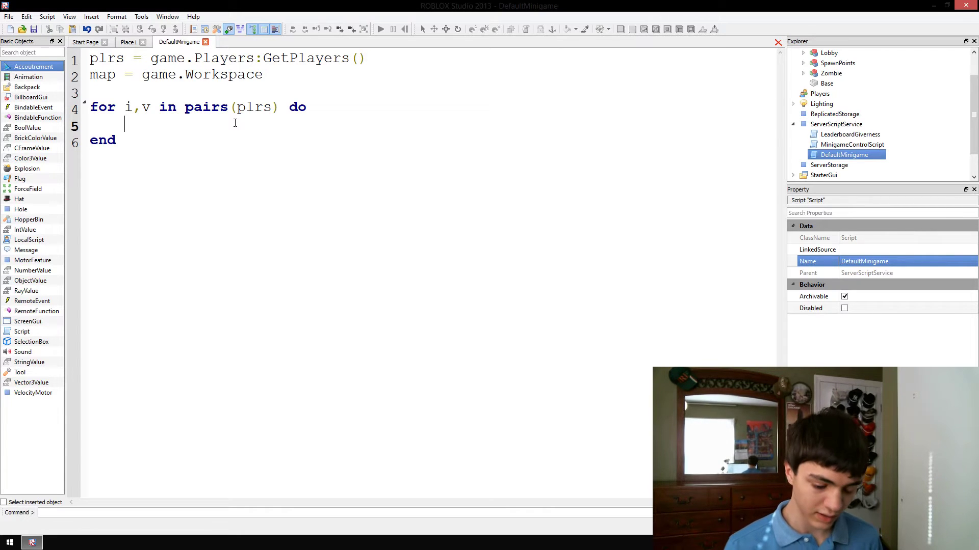
pyautogui.press('Tab')
pyautogui.write('if v')
pyautogui.press('BackSpace')
pyautogui.press('Up')
pyautogui.press('Left')
pyautogui.press('BackSpace')
pyautogui.write('plr')
pyautogui.press('Down')
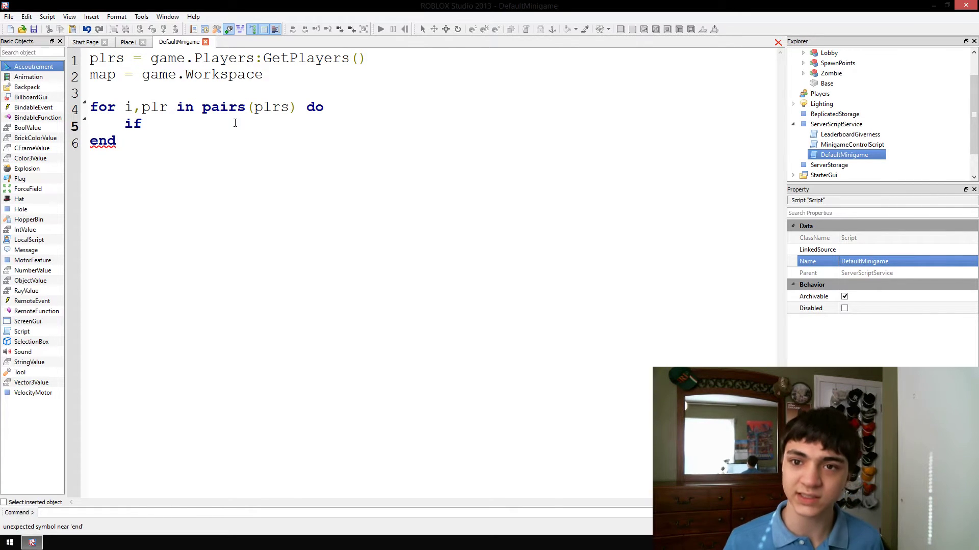
pyautogui.write('plr.')
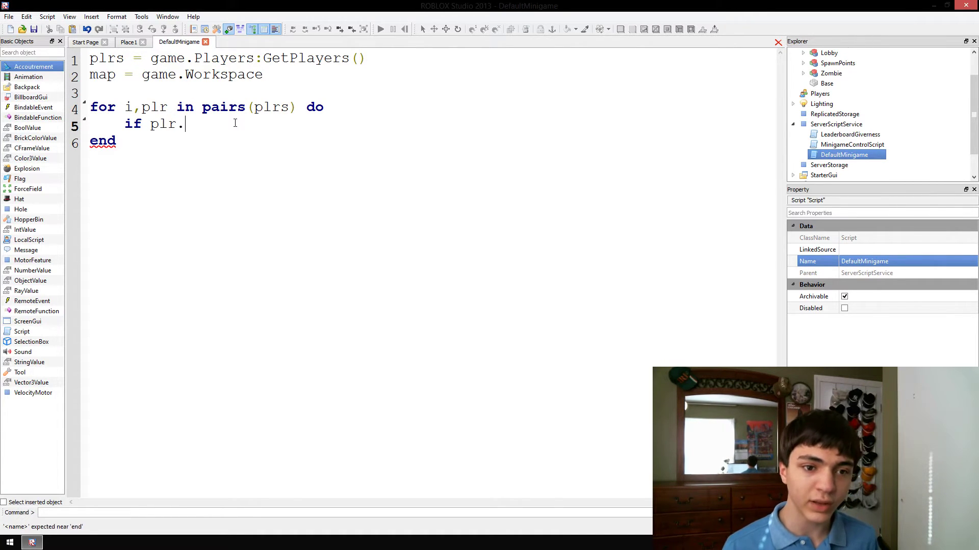
pyautogui.write('Character')
pyautogui.write(' !')
pyautogui.press('BackSpace')
pyautogui.press('BackSpace')
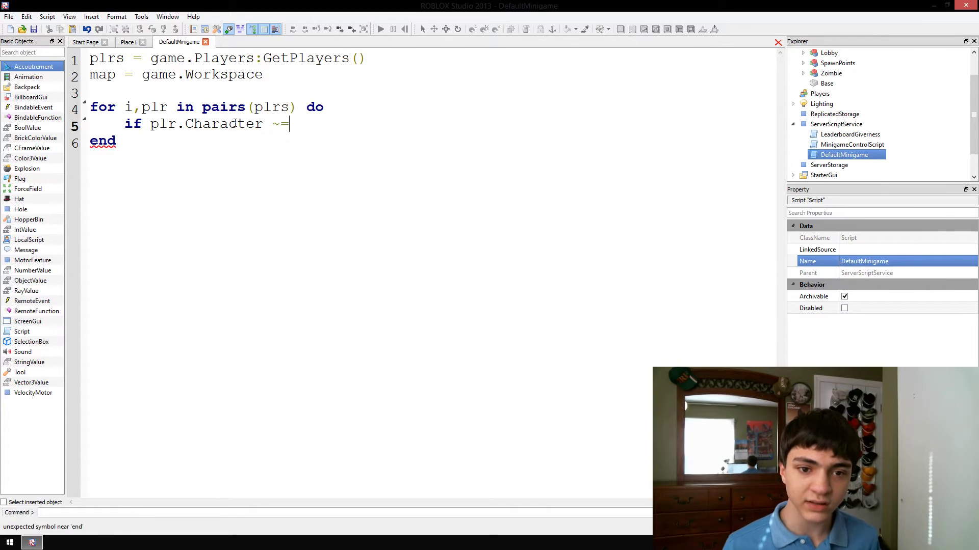
pyautogui.write('nil then')
pyautogui.press('Return')
pyautogui.press('Return')
pyautogui.write('end')
pyautogui.press('Up')
pyautogui.press('Tab')
pyautogui.write('plr.Character:MoveTo(')
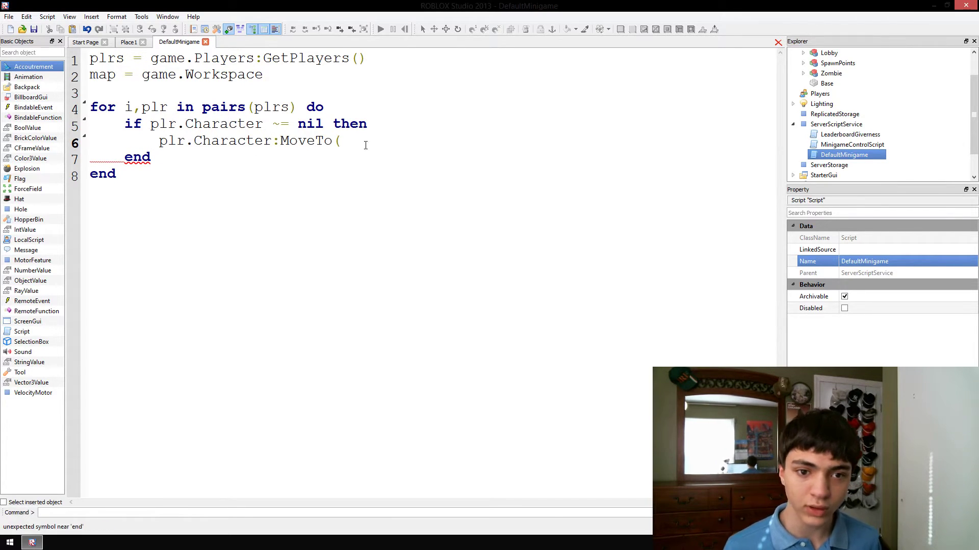
# Step: Insert an empty line after the map = game.Workspace line
pyautogui.click(338, 107)
pyautogui.click(336, 58)
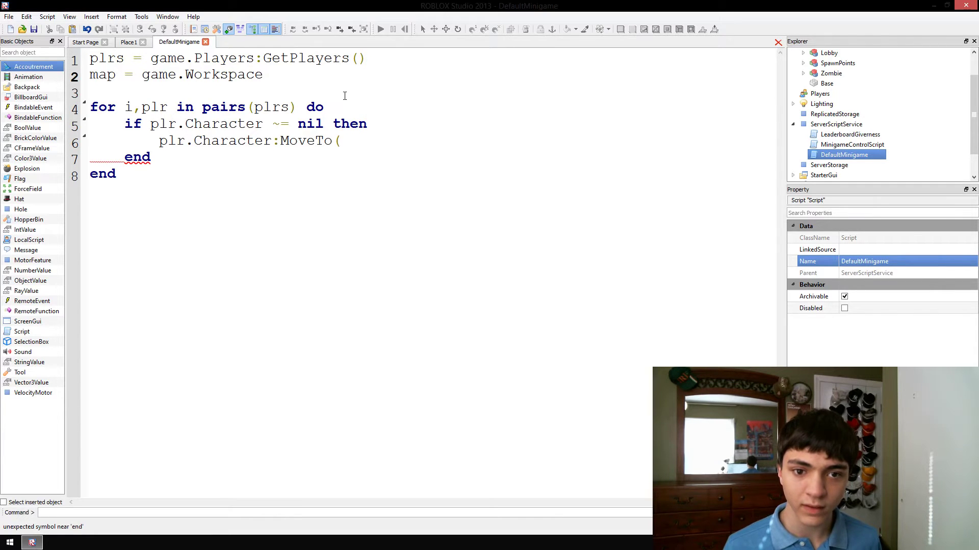
pyautogui.click(348, 141)
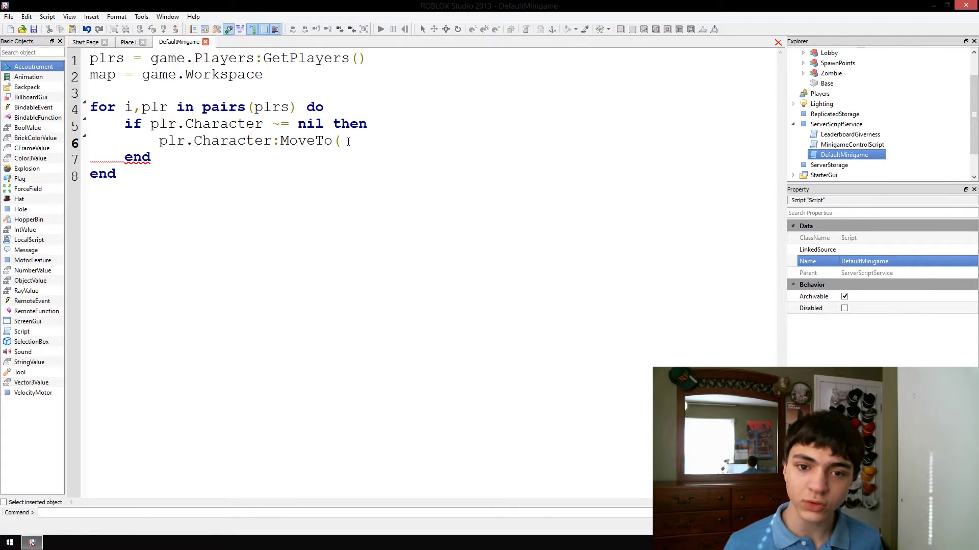
pyautogui.click(278, 74)
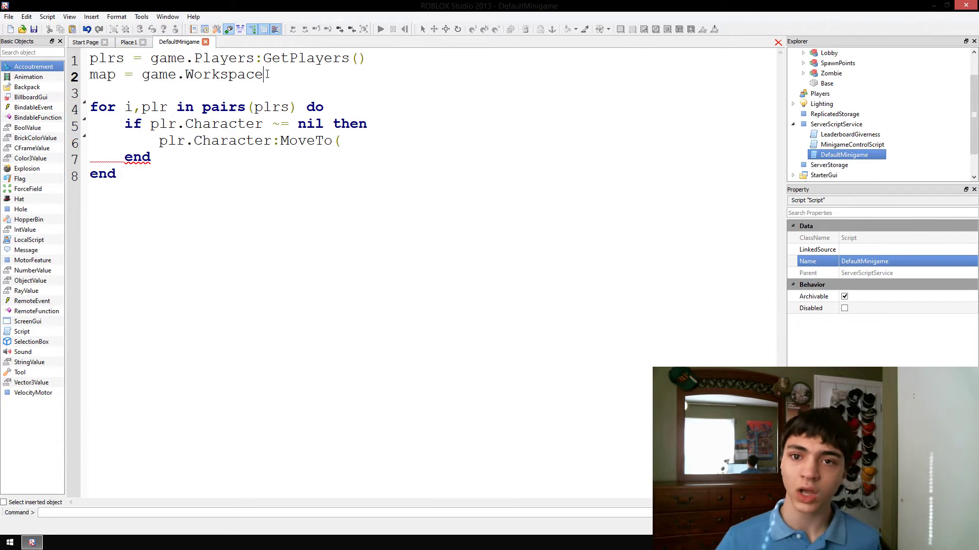
pyautogui.press('Return')
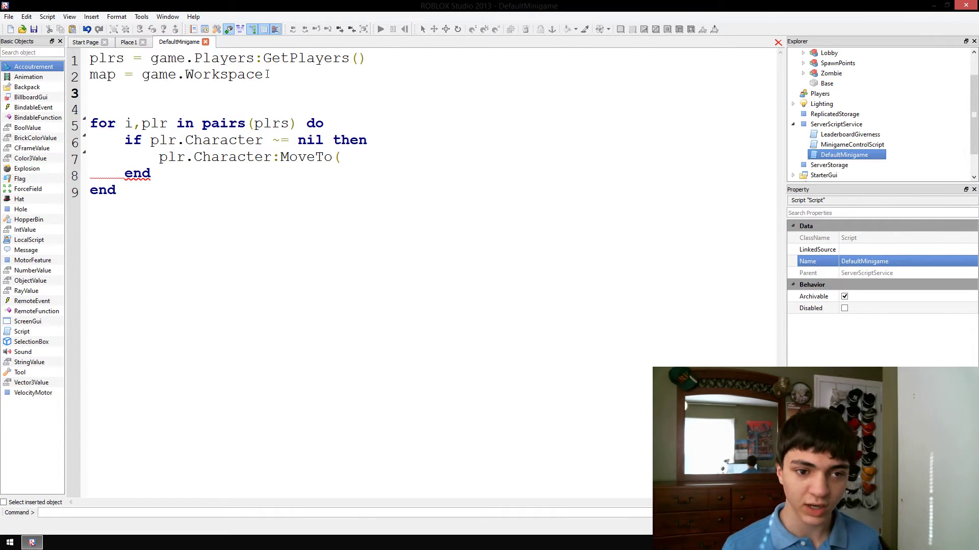
# Step: Add a lastSpawnPointUsed = 0 line and check SpawnPoints' children in the Explorer
pyautogui.press('Return')
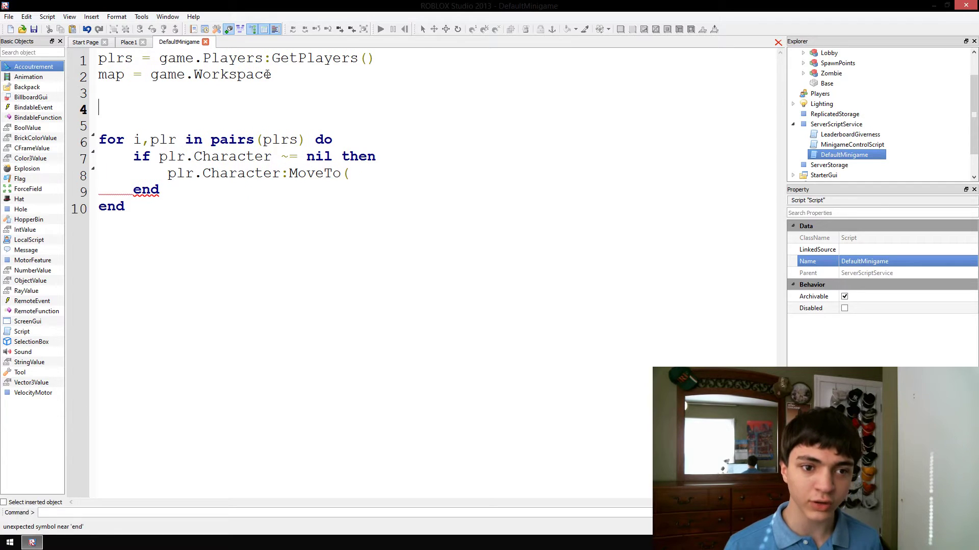
pyautogui.write('lastSpawnPointUsed')
pyautogui.click(404, 174)
pyautogui.click(932, 136)
pyautogui.scroll(2, 928, 110)
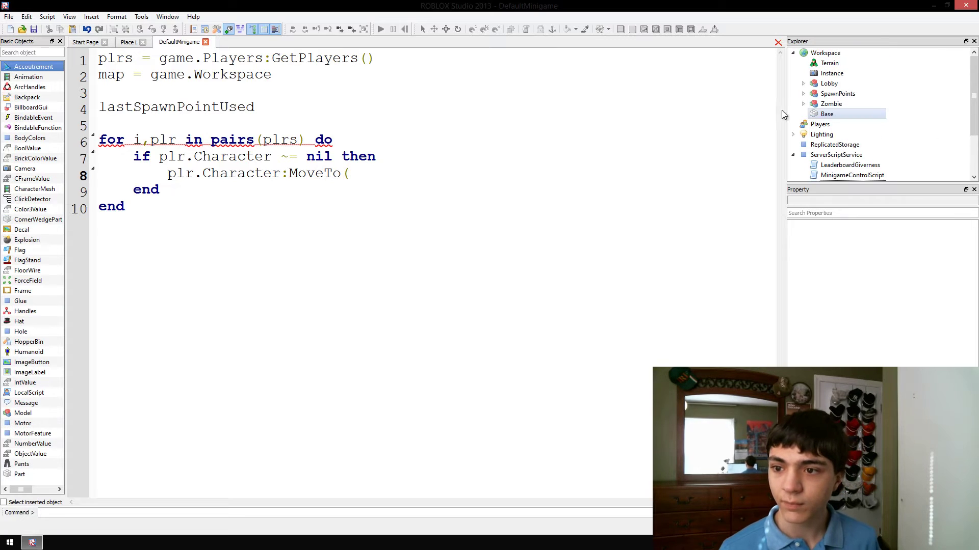
pyautogui.click(802, 93)
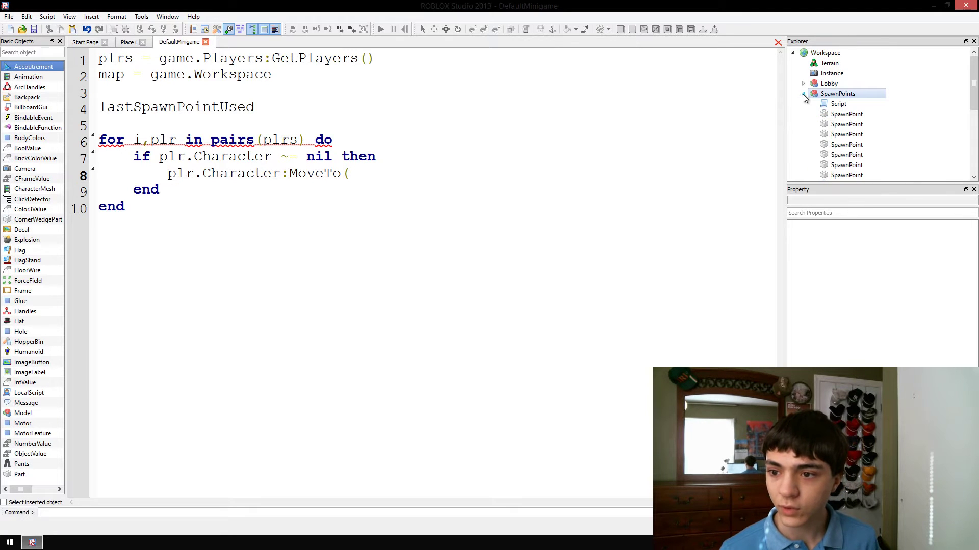
pyautogui.click(377, 174)
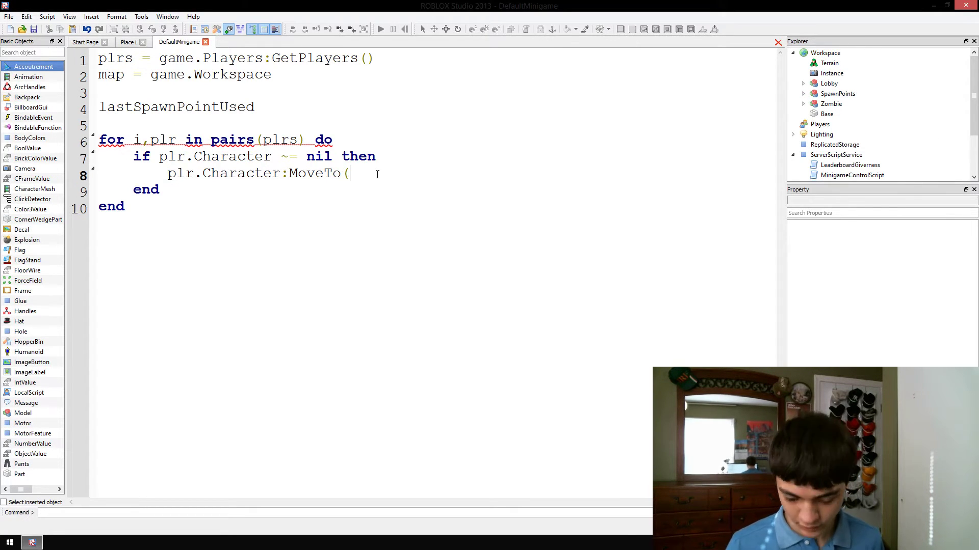
pyautogui.write('map.Spawn')
pyautogui.write('Points[')
pyautogui.write('lastSpawnPointUsed+1')
pyautogui.write('\\')
# Step: Move the spawn index expression onto its own line above MoveTo as the counter increment
pyautogui.press('BackSpace')
pyautogui.write(']')
pyautogui.press('Left')
pyautogui.hotkey('shift', 'Left')
pyautogui.hotkey('shift', 'Left')
pyautogui.hotkey('shift', 'Left')
pyautogui.hotkey('shift', 'Left')
pyautogui.hotkey('shift', 'Left')
pyautogui.hotkey('shift', 'Left')
pyautogui.hotkey('shift', 'Left')
pyautogui.hotkey('shift', 'Left')
pyautogui.hotkey('ctrl', 'c')
pyautogui.hotkey('shift', 'Right')
pyautogui.press('BackSpace')
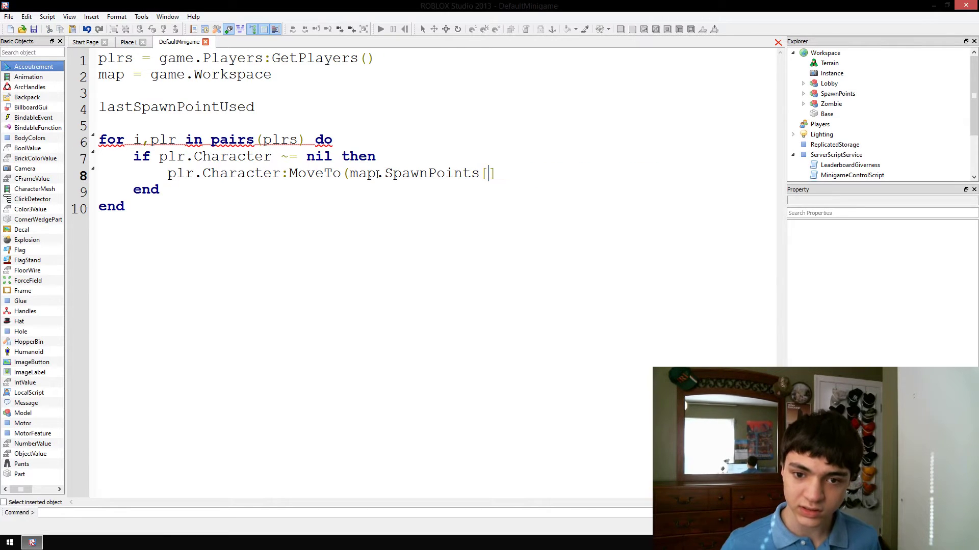
pyautogui.press('Home')
pyautogui.press('Return')
pyautogui.hotkey('ctrl', 'v')
pyautogui.press('BackSpace')
pyautogui.press('BackSpace')
pyautogui.write('= lastSpawnPointUsed + 1')
# Step: Use lastSpawnPointUsed as the index in map.SpawnPoints[ ] inside MoveTo
pyautogui.doubleClick(309, 173)
pyautogui.hotkey('ctrl', 'c')
pyautogui.click(488, 189)
pyautogui.hotkey('ctrl', 'v')
pyautogui.write(')')
pyautogui.click(284, 107)
pyautogui.write('= ')
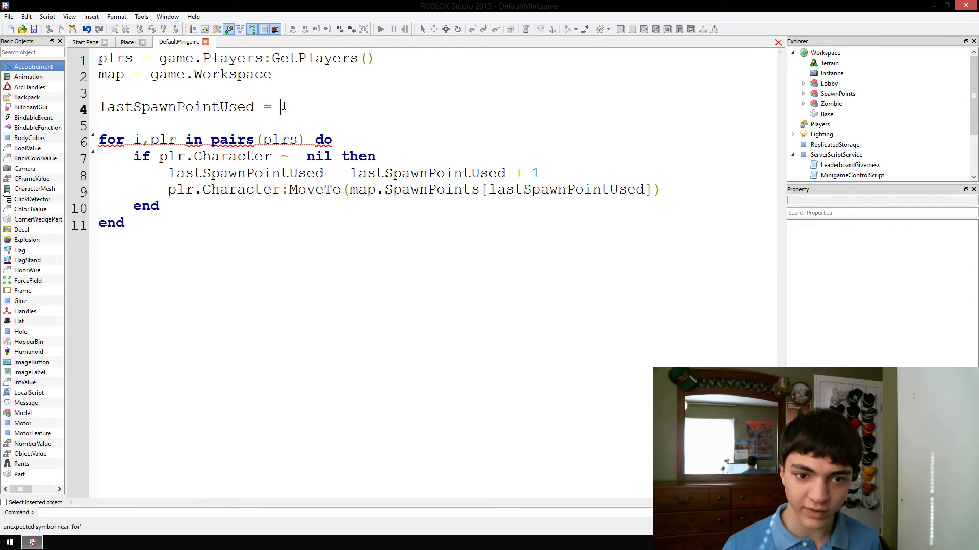
pyautogui.write('0')
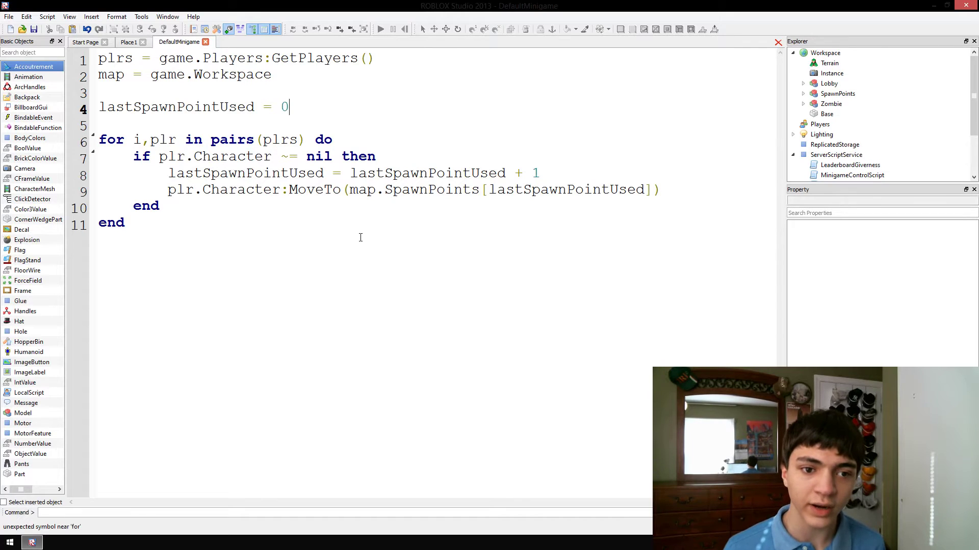
pyautogui.doubleClick(169, 108)
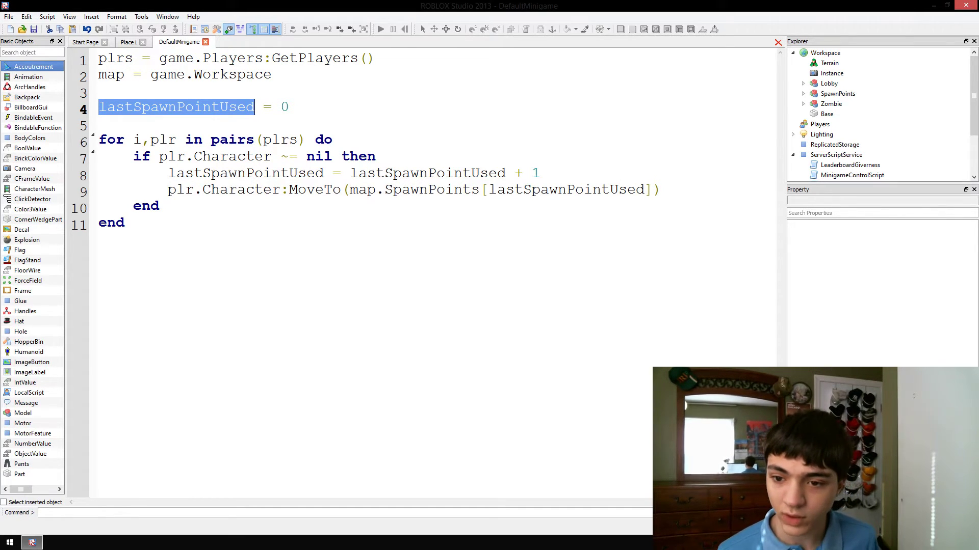
# Step: Correct the misspelled Position at the end of the MoveTo call
pyautogui.click(653, 190)
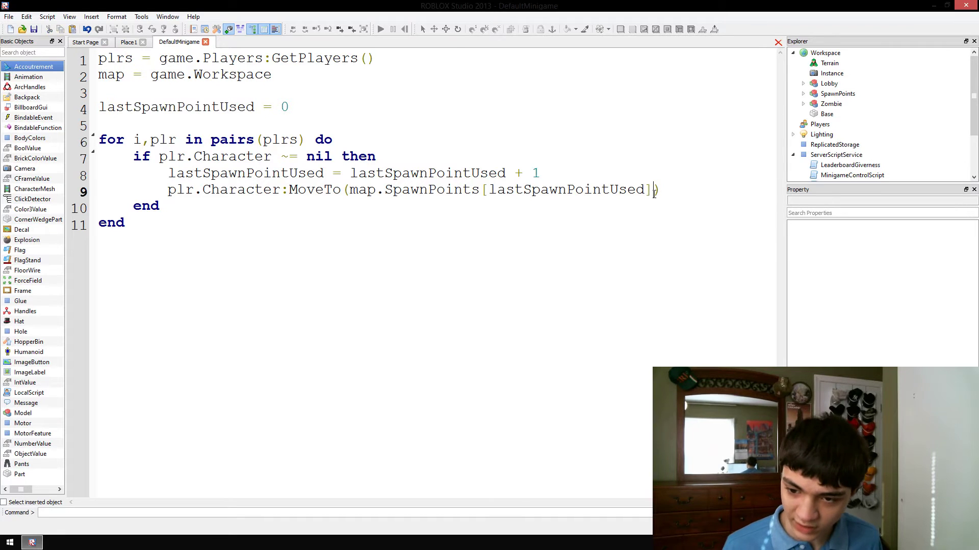
pyautogui.write(', Positoin')
pyautogui.press('BackSpace')
pyautogui.press('BackSpace')
pyautogui.press('BackSpace')
pyautogui.write('ion')
pyautogui.doubleClick(314, 189)
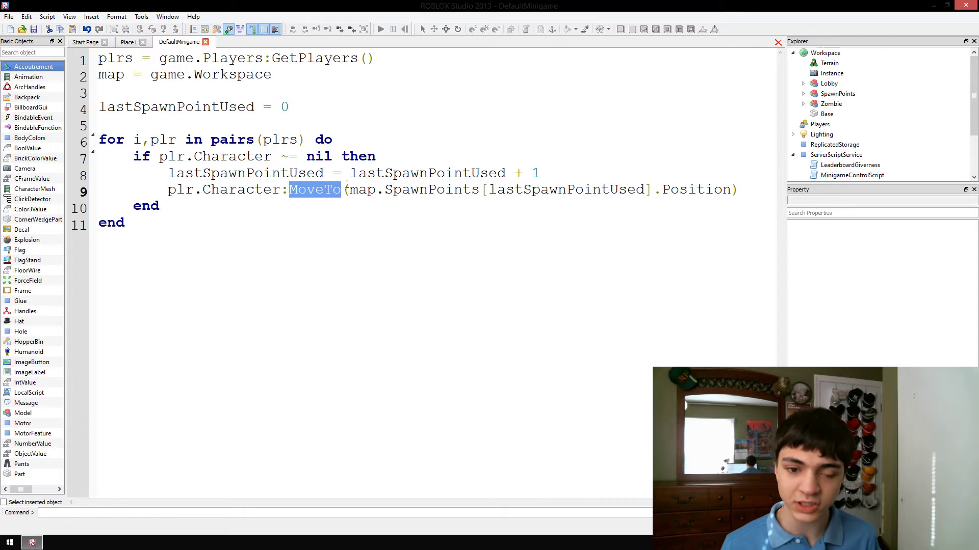
# Step: Close the DefaultMinigame tab, set its Disabled property, and open MinigameControlScript
pyautogui.click(175, 190)
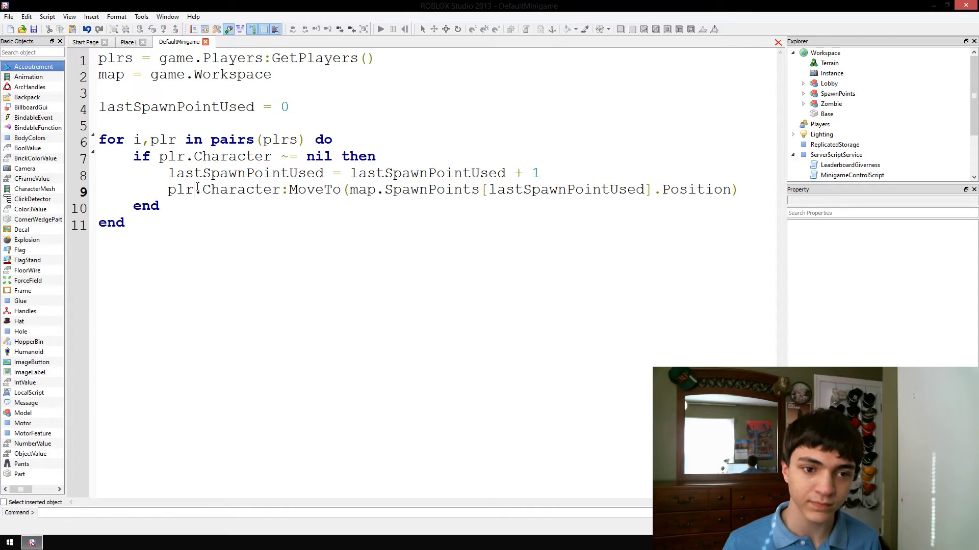
pyautogui.click(205, 43)
pyautogui.scroll(-2, 921, 161)
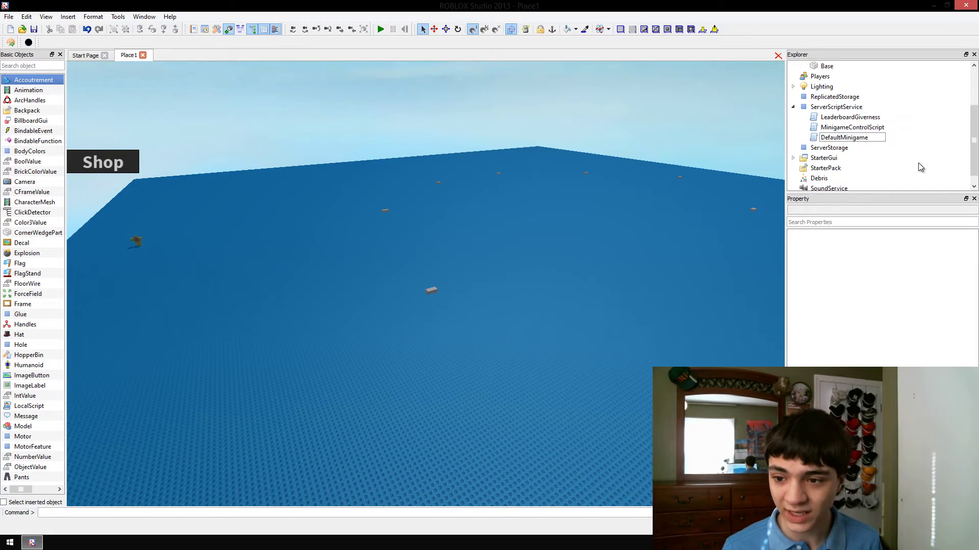
pyautogui.click(878, 139)
pyautogui.click(844, 318)
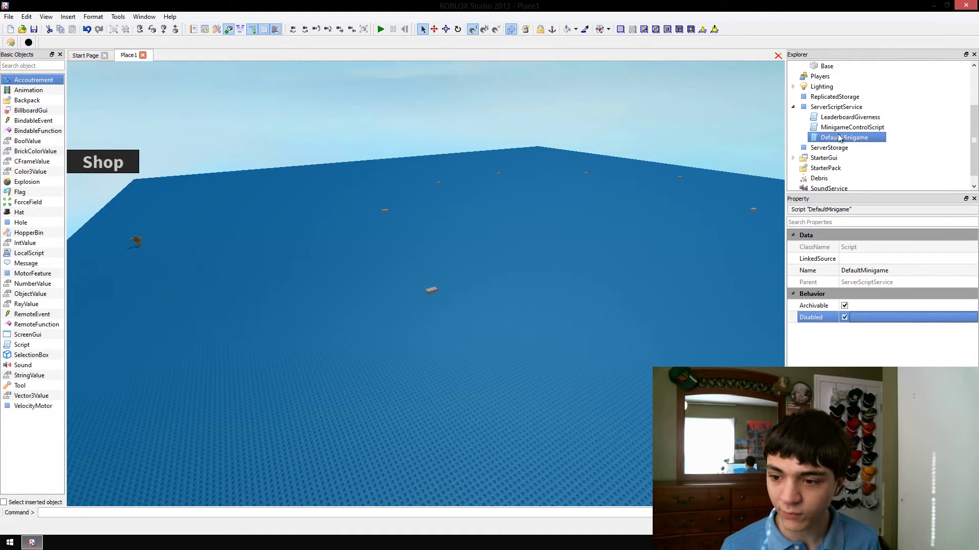
pyautogui.doubleClick(837, 130)
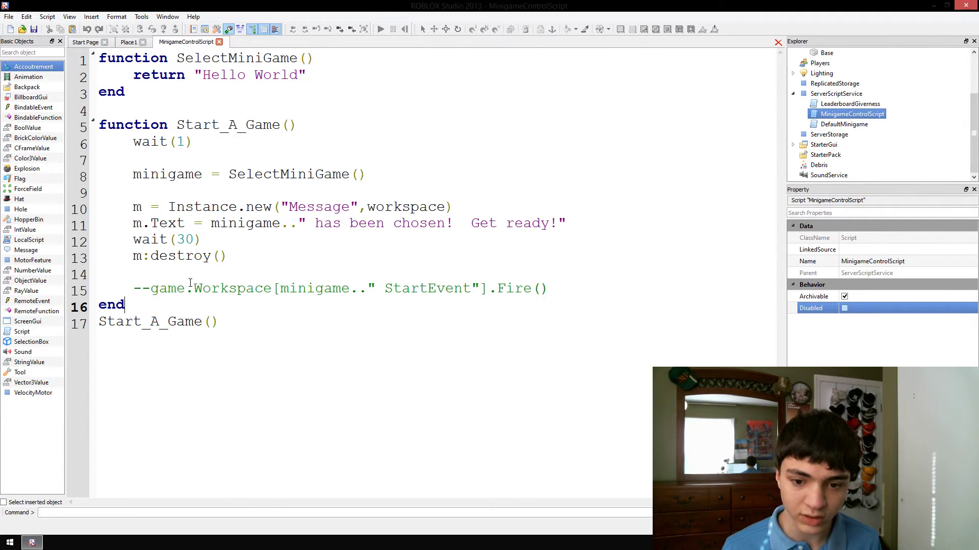
# Step: Add new lines inside Start_A_Game, discarding a half-typed if
pyautogui.click(616, 275)
pyautogui.click(608, 283)
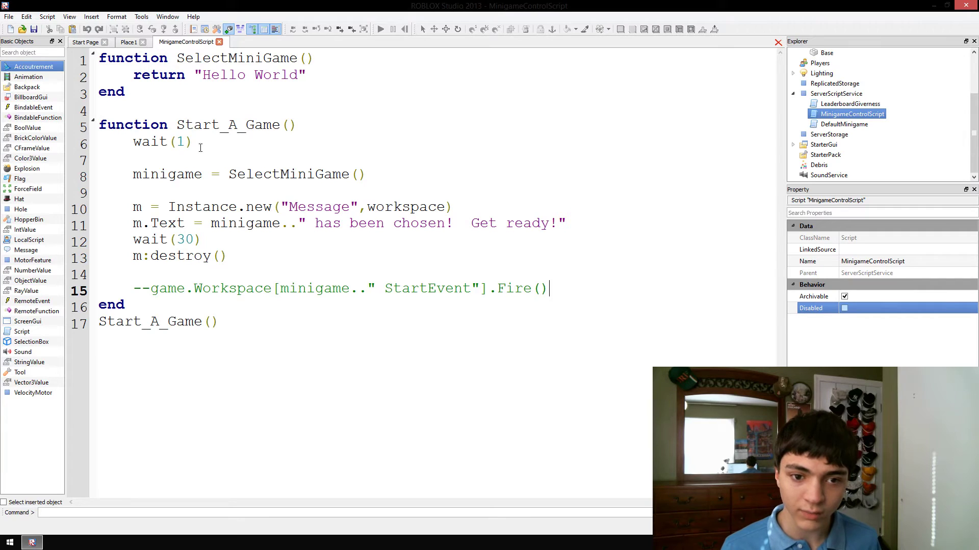
pyautogui.press('Return')
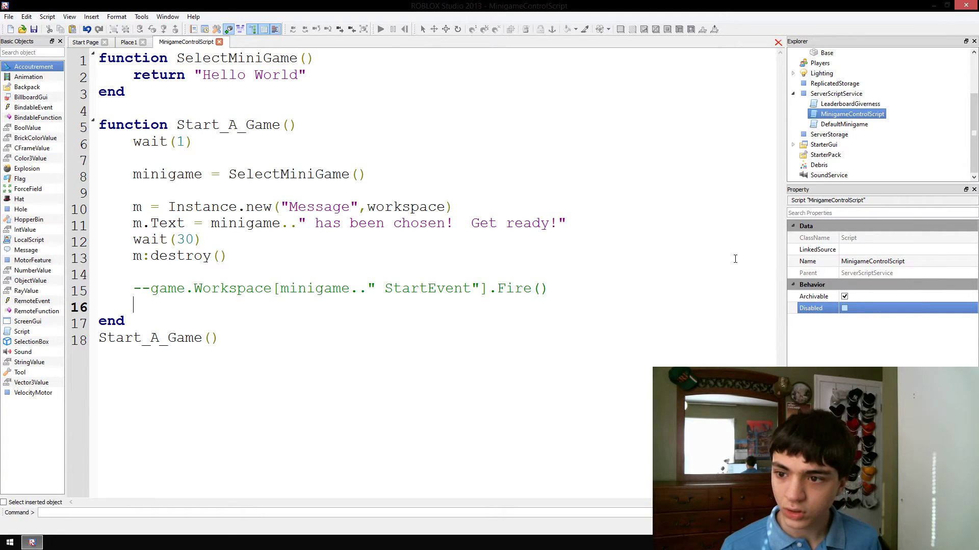
pyautogui.click(299, 127)
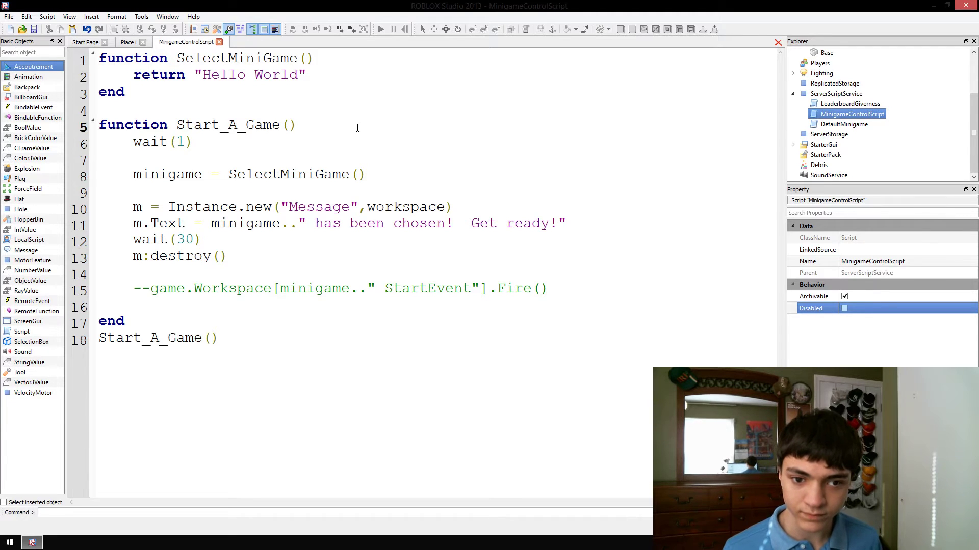
pyautogui.press('Return')
pyautogui.write('if')
pyautogui.press('BackSpace')
pyautogui.press('BackSpace')
pyautogui.press('BackSpace')
pyautogui.press('BackSpace')
pyautogui.press('BackSpace')
# Step: After wait(1), write the condition 'if #game.Players:GetChildren() > 0 then'
pyautogui.click(284, 154)
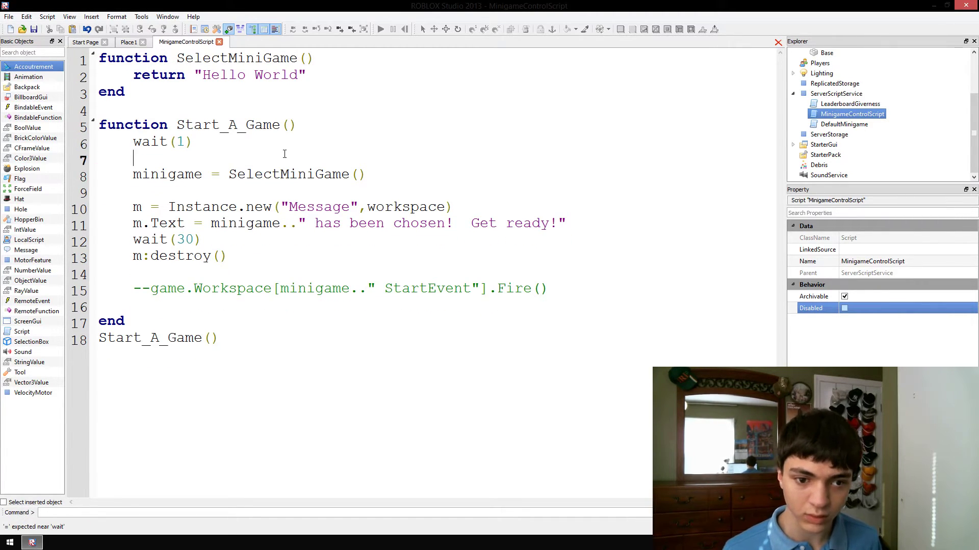
pyautogui.write('if game.Players:GetPlayers()')
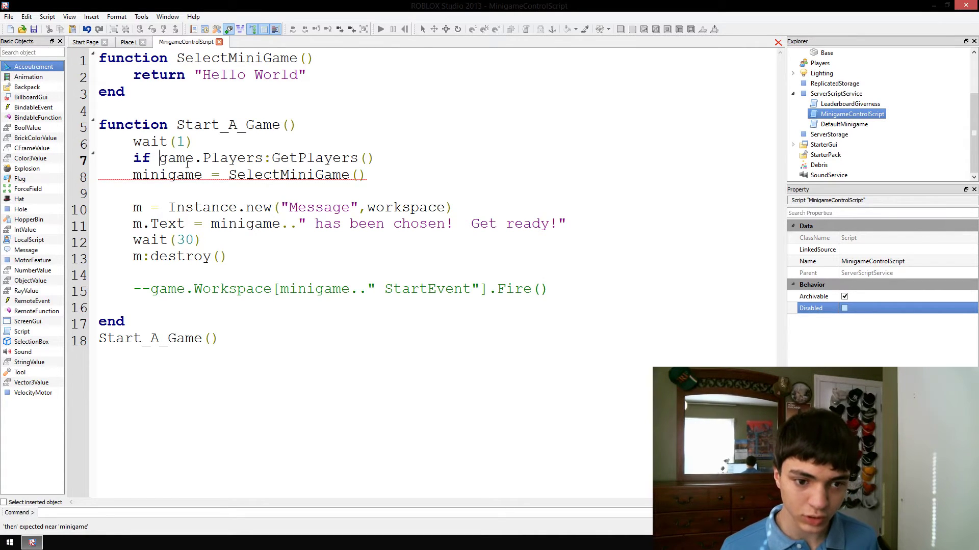
pyautogui.write('#')
pyautogui.doubleClick(337, 158)
pyautogui.write('Getc')
pyautogui.press('BackSpace')
pyautogui.write('Children')
pyautogui.press('Right')
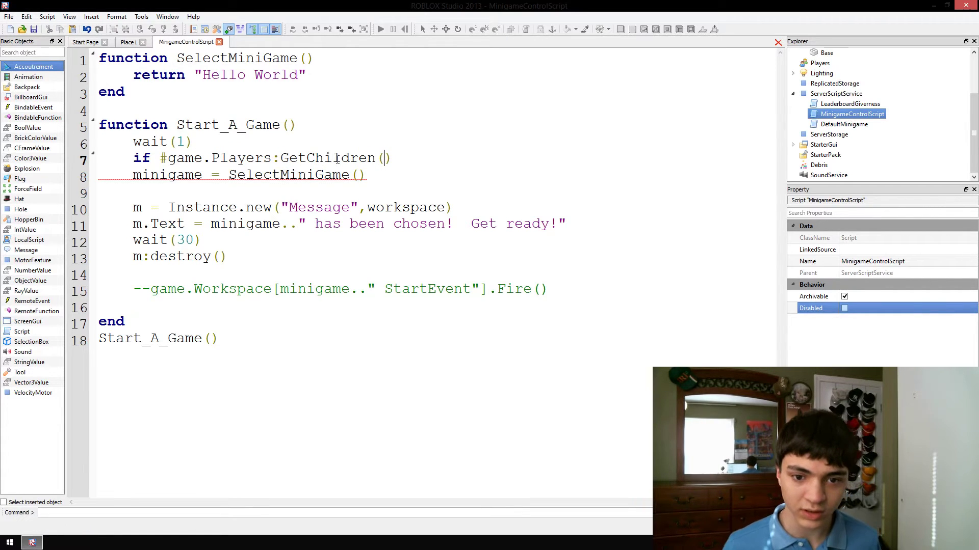
pyautogui.press('Right')
pyautogui.write('> 0 then')
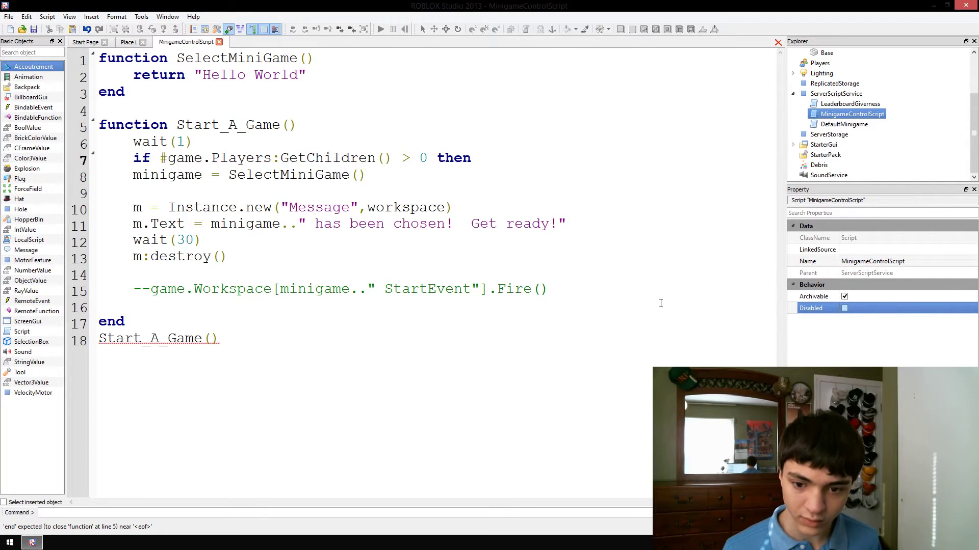
# Step: Close the if block with end and indent the minigame code inside it
pyautogui.click(646, 305)
pyautogui.press('Return')
pyautogui.write('end')
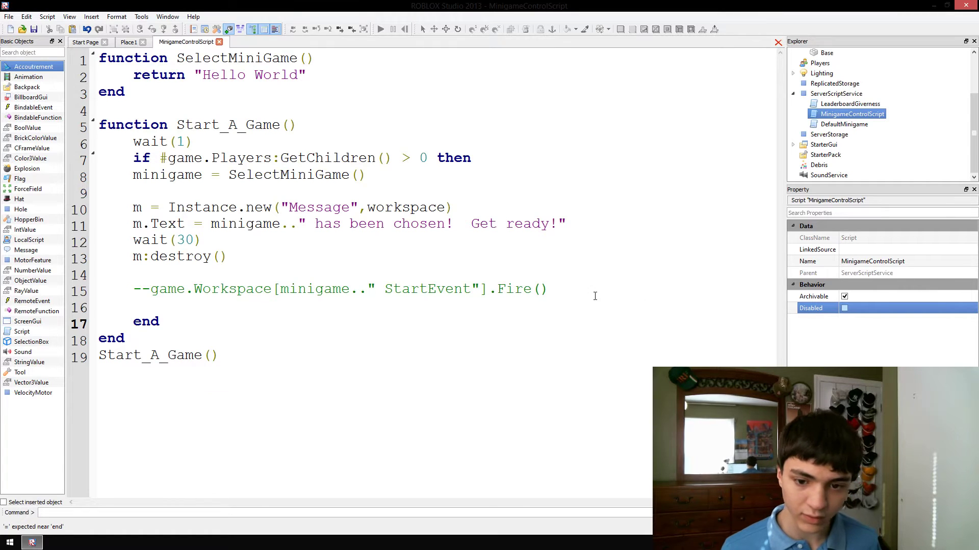
pyautogui.moveTo(594, 291)
pyautogui.mouseDown()
pyautogui.moveTo(617, 175)
pyautogui.moveTo(579, 164)
pyautogui.mouseUp()
pyautogui.press('Tab')
pyautogui.click(564, 154)
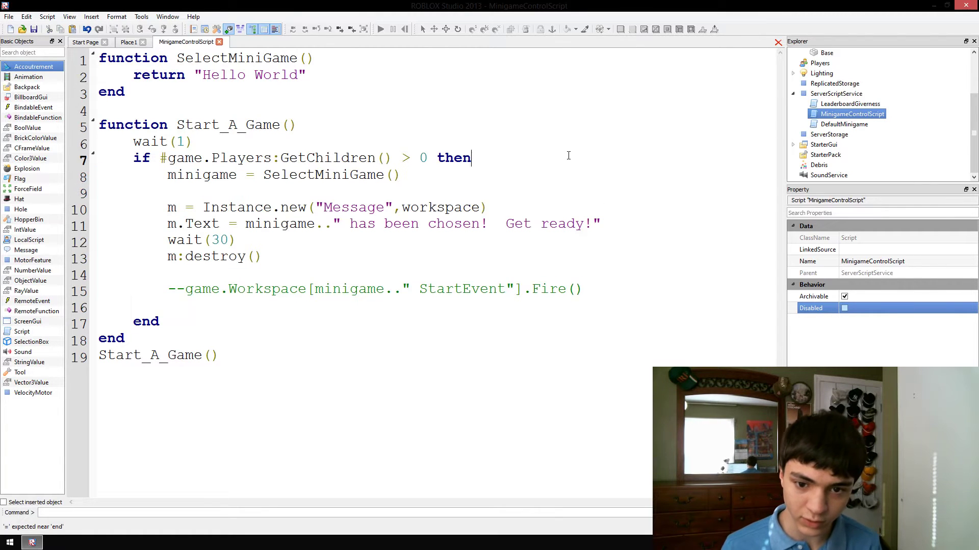
pyautogui.press('Return')
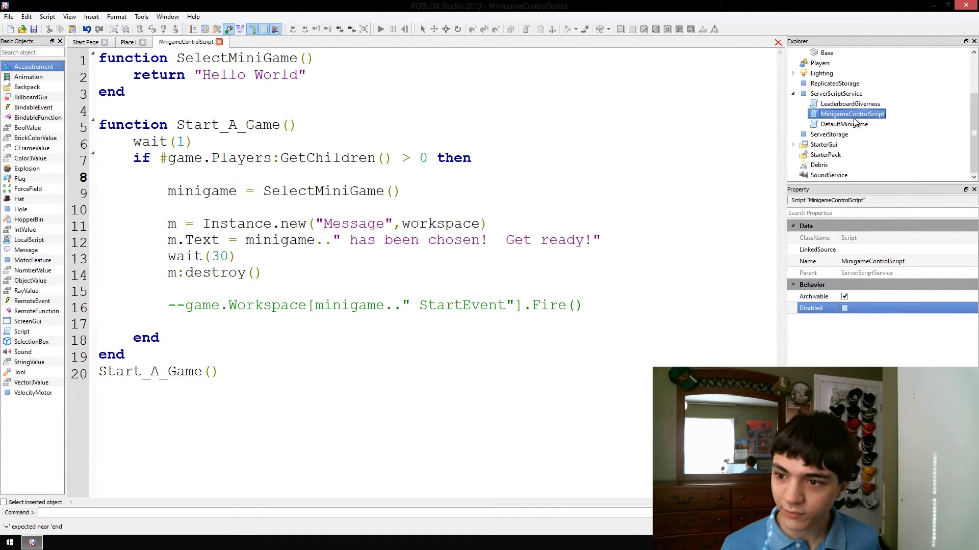
# Step: Change DefaultMinigame's plrs line from GetPlayers() to GetChildren()
pyautogui.doubleClick(844, 123)
pyautogui.doubleClick(318, 61)
pyautogui.write('GetChildren')
pyautogui.click(282, 41)
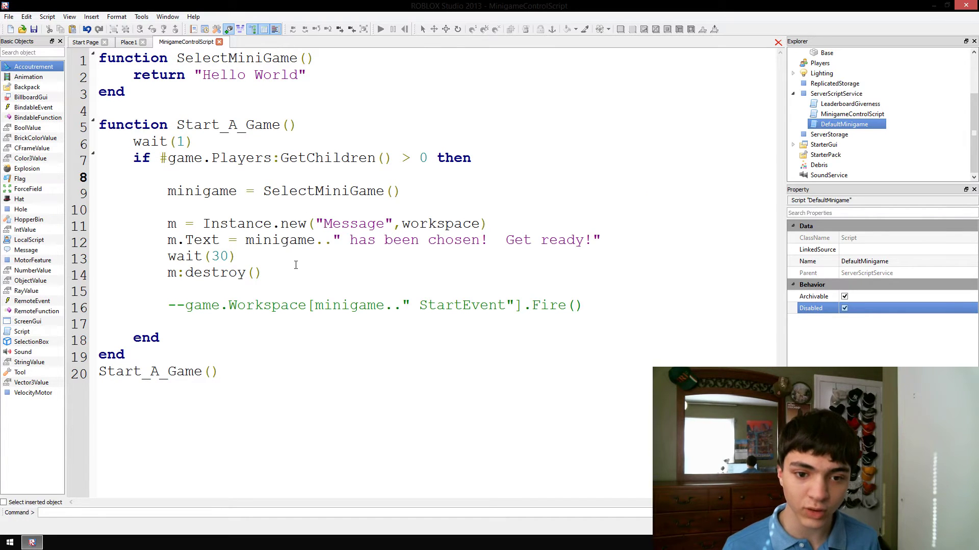
# Step: Below the StartEvent comment, add game.ServerScriptStorage.DefaultMinigame.Disabled = false
pyautogui.click(579, 326)
pyautogui.press('Return')
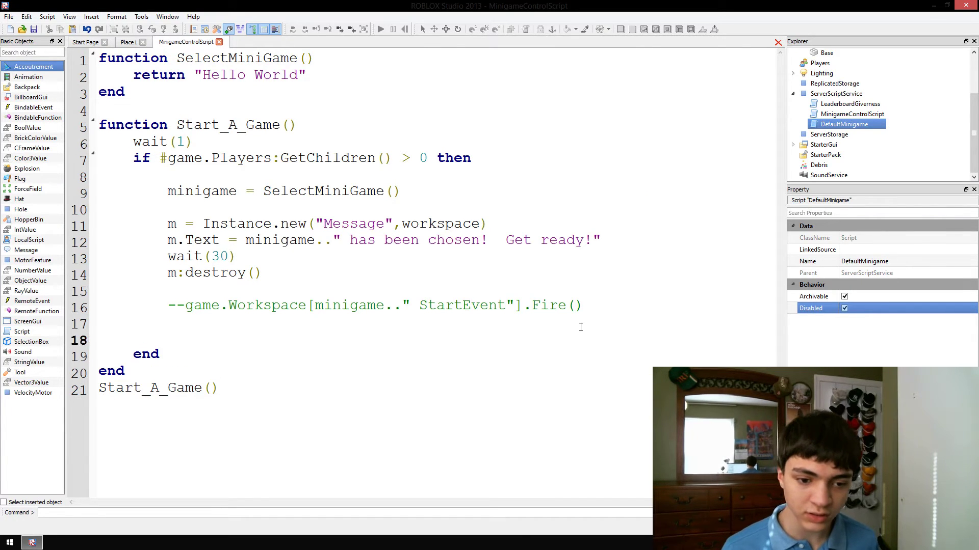
pyautogui.press('Up')
pyautogui.press('Tab')
pyautogui.press('Tab')
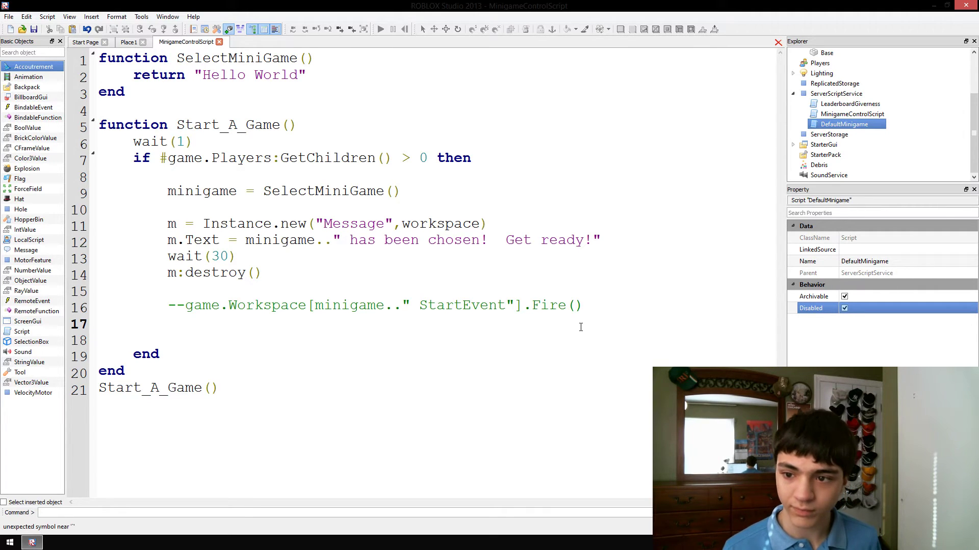
pyautogui.write('game.ServerScriptStorage.DefaultMinigame.')
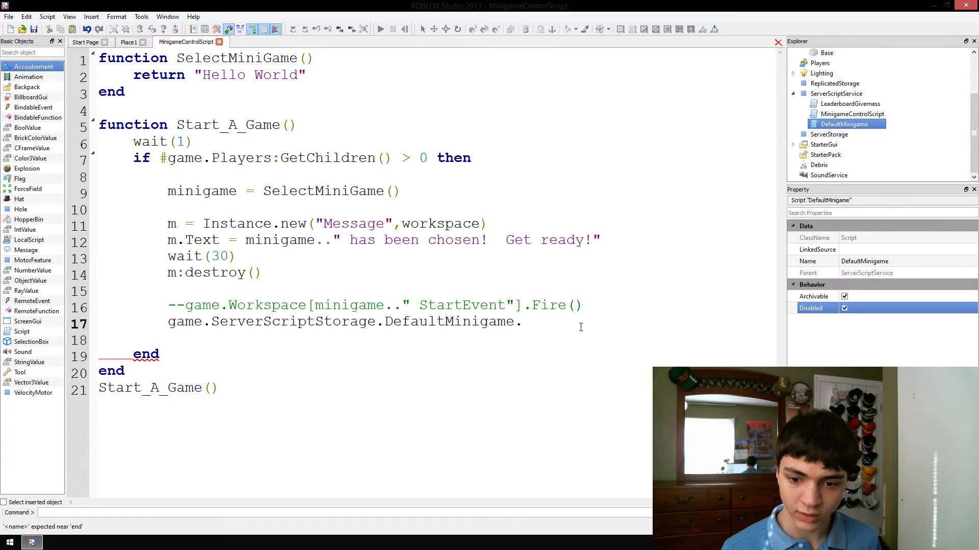
pyautogui.write('Disabled = false')
pyautogui.press('Return')
pyautogui.write('break')
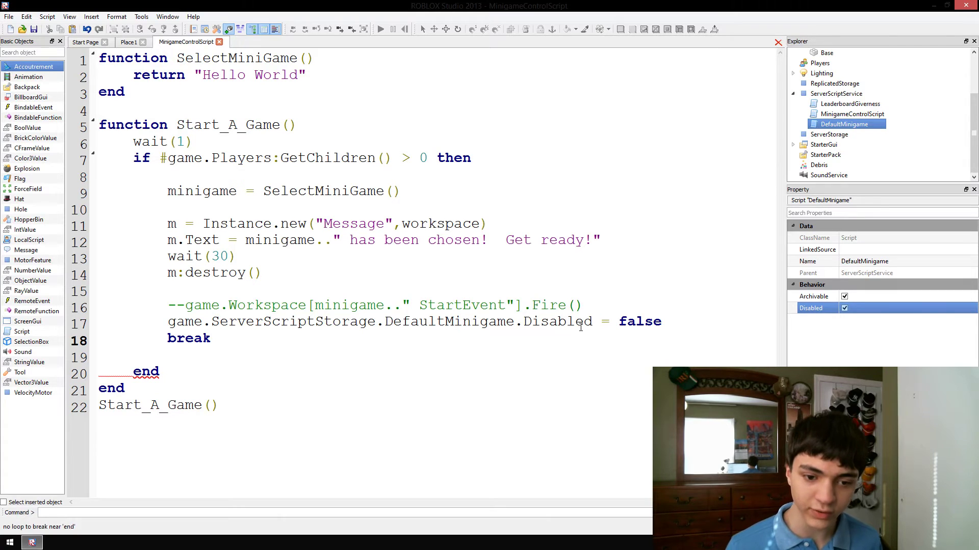
# Step: Delete the break line and tidy the blank lines after the enabling line
pyautogui.click(205, 349)
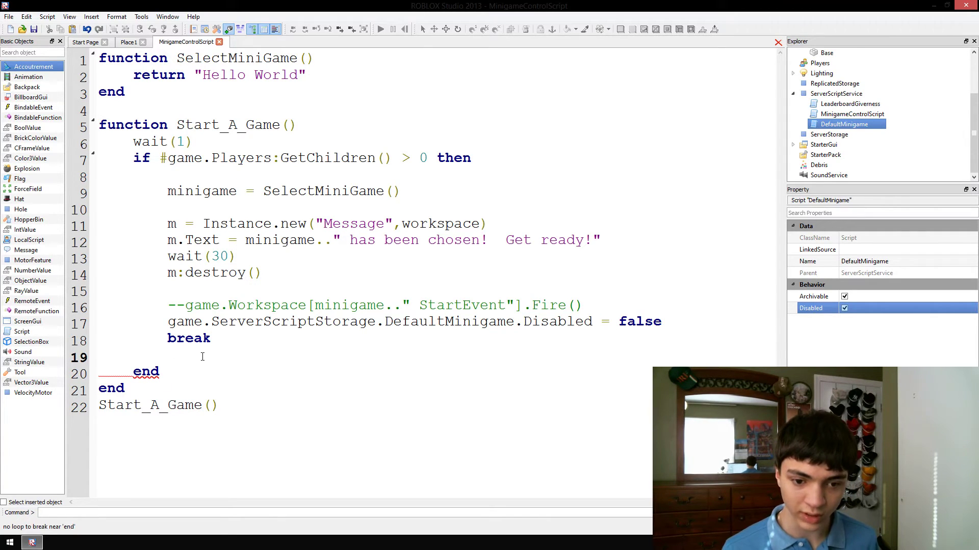
pyautogui.press('BackSpace')
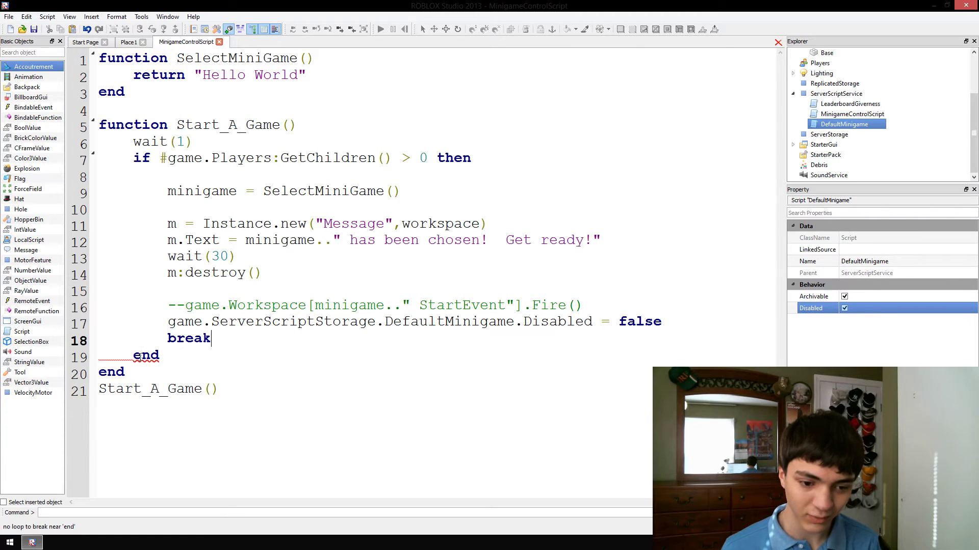
pyautogui.click(100, 361)
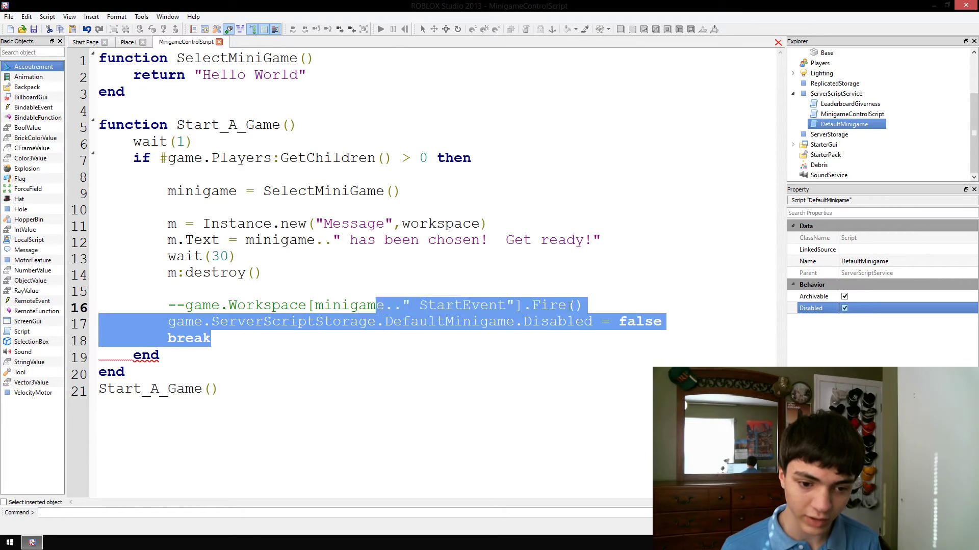
pyautogui.moveTo(246, 346); pyautogui.dragTo(664, 322)
pyautogui.press('BackSpace')
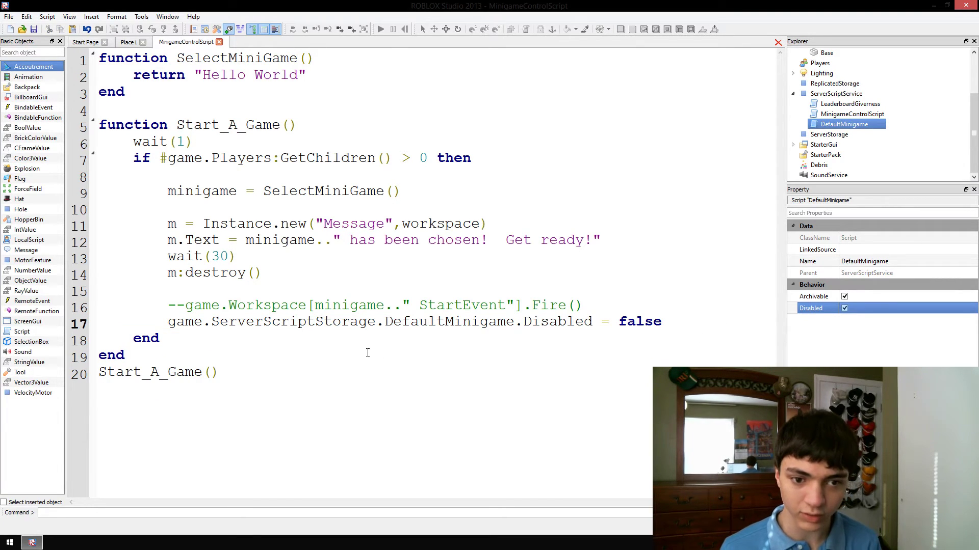
pyautogui.press('Return')
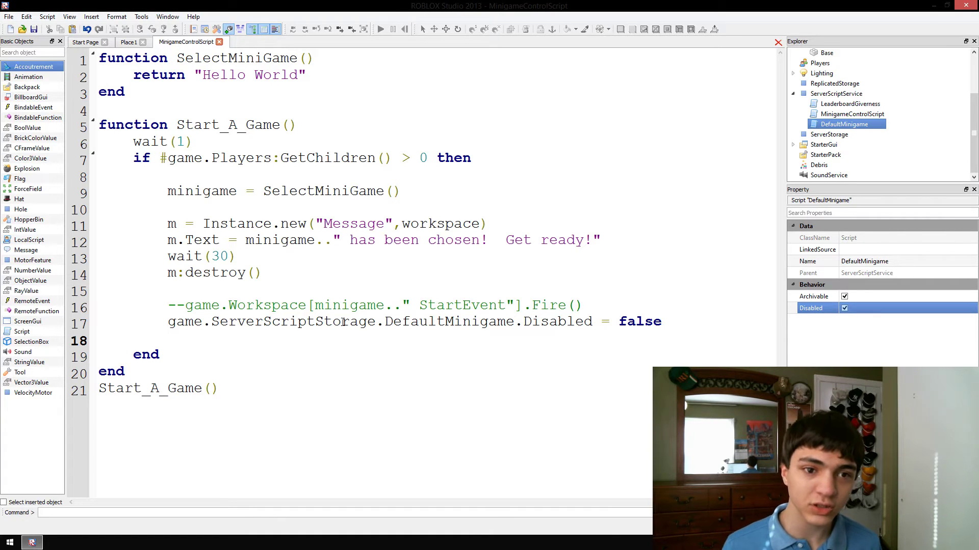
# Step: Play-test until 'Hello World has been chosen! Get ready!' appears, walking onto the spawn pad, then exit
pyautogui.click(219, 43)
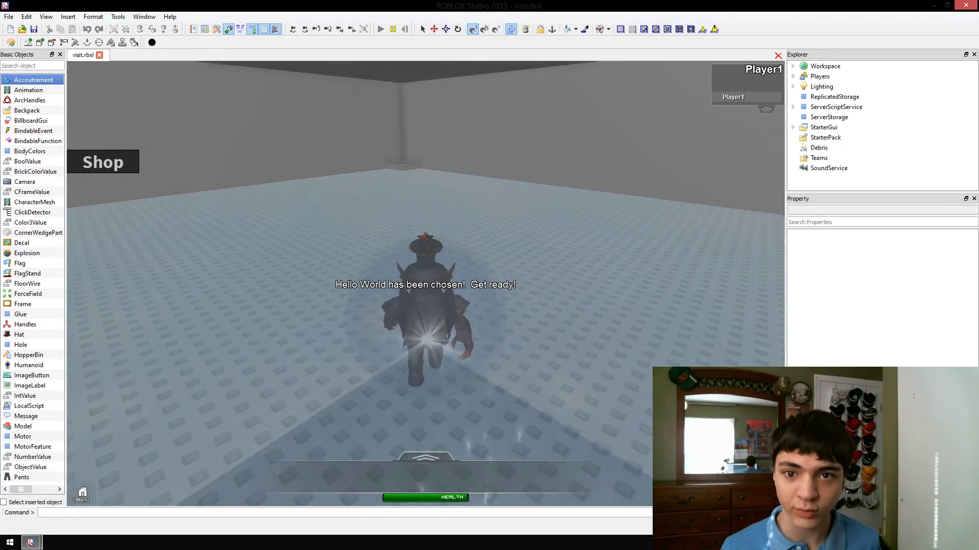
pyautogui.press('d')
pyautogui.moveTo(531, 332); pyautogui.dragTo(611, 337, button='right')
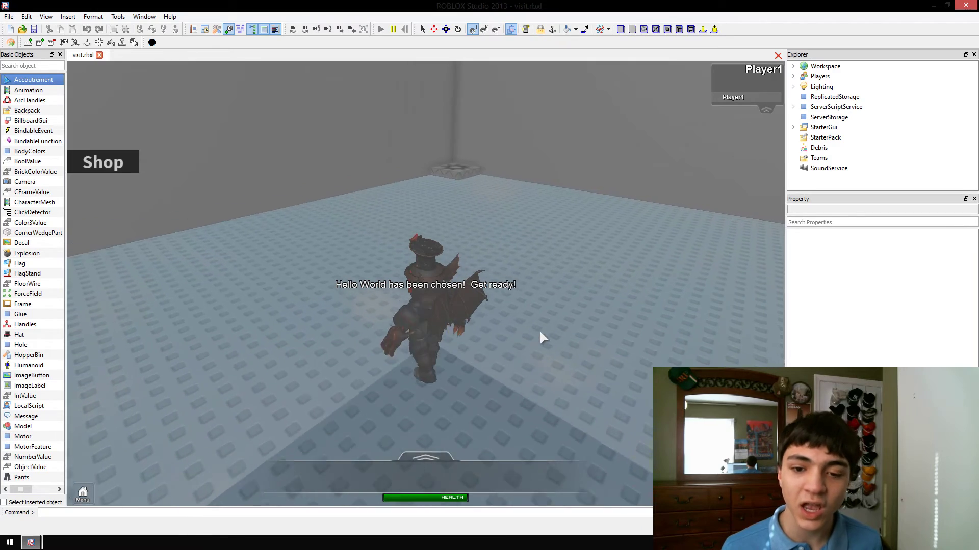
pyautogui.press('w')
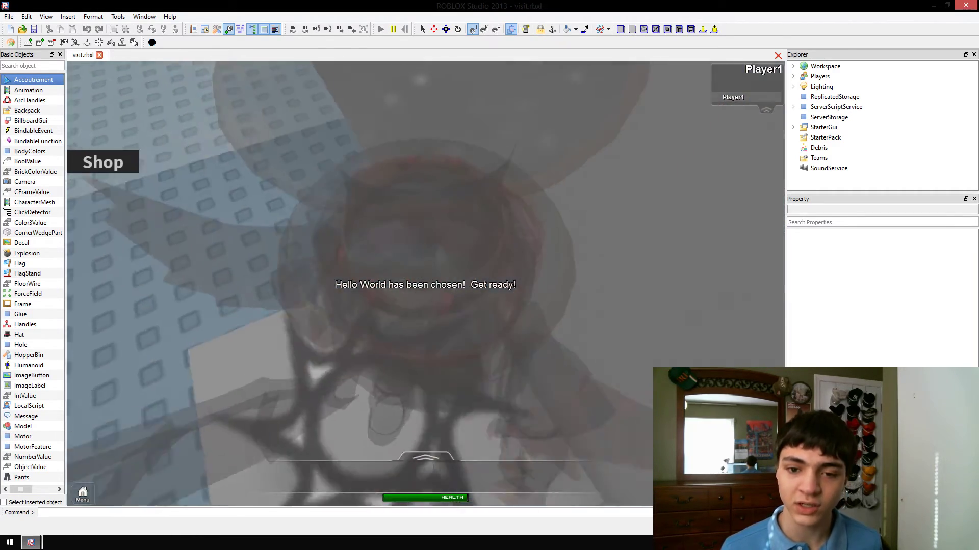
pyautogui.moveTo(531, 341); pyautogui.dragTo(581, 340, button='right')
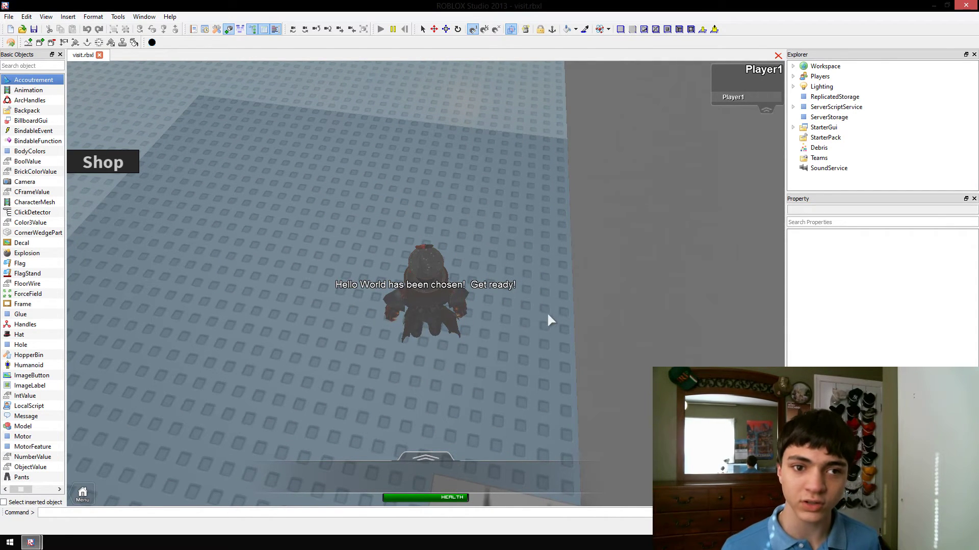
pyautogui.click(965, 5)
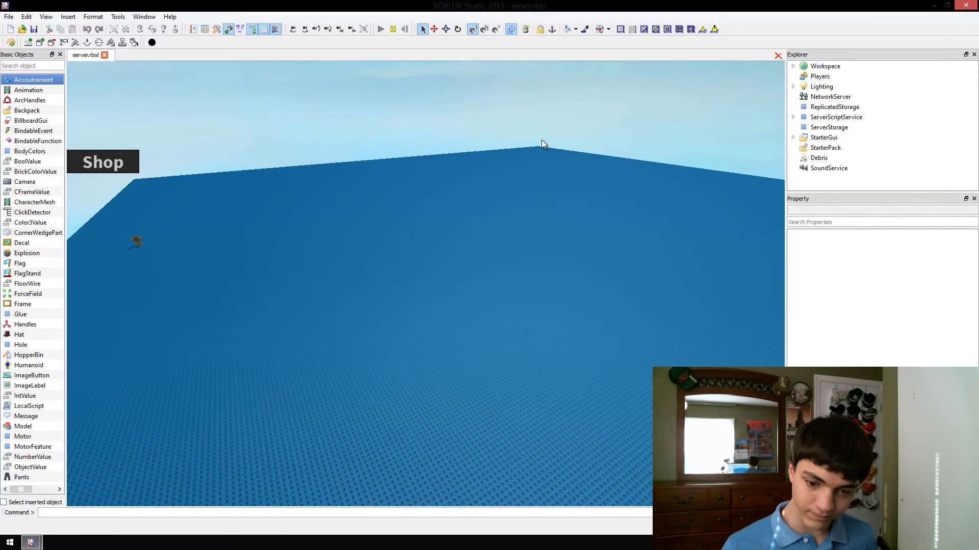
# Step: Start a Player client from the Test options and move Player1 around the baseplate
pyautogui.click(120, 16)
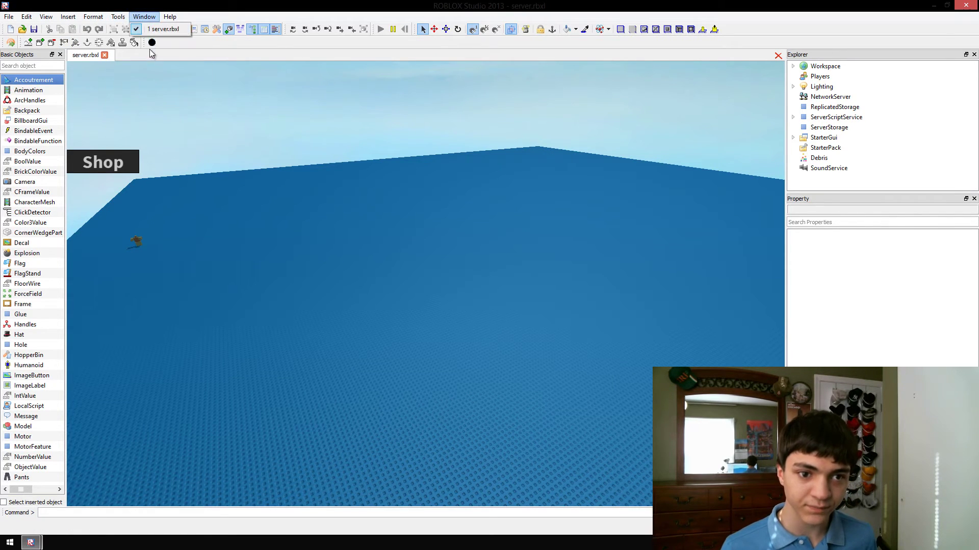
pyautogui.moveTo(157, 45)
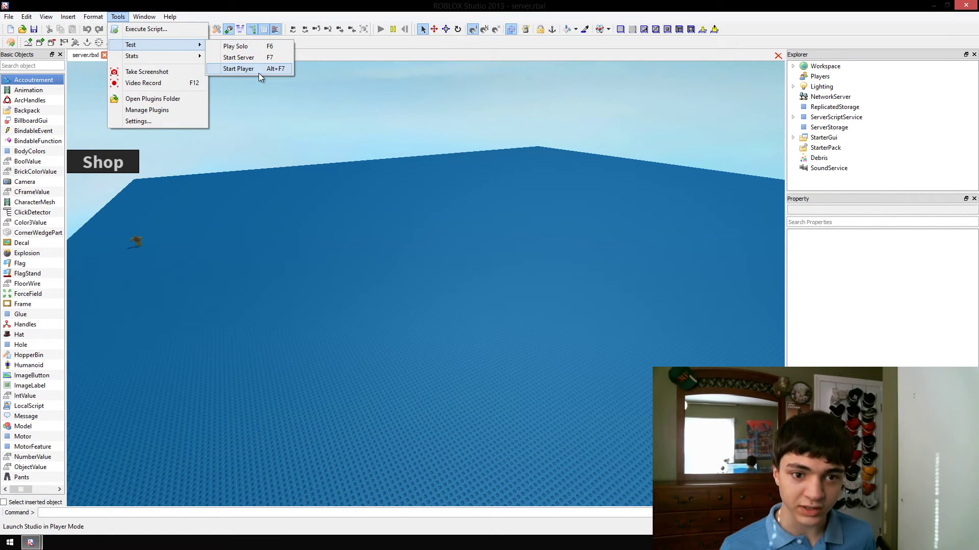
pyautogui.click(259, 73)
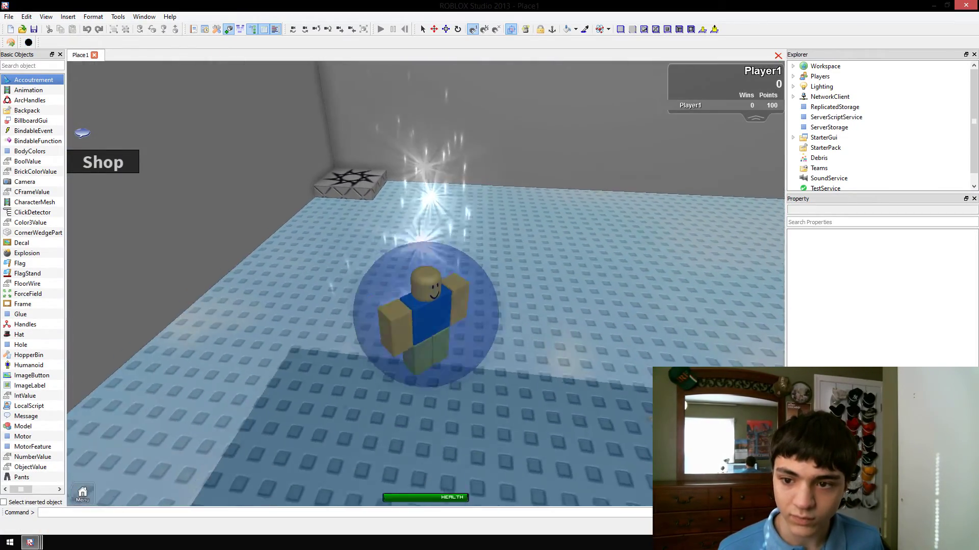
pyautogui.press('w')
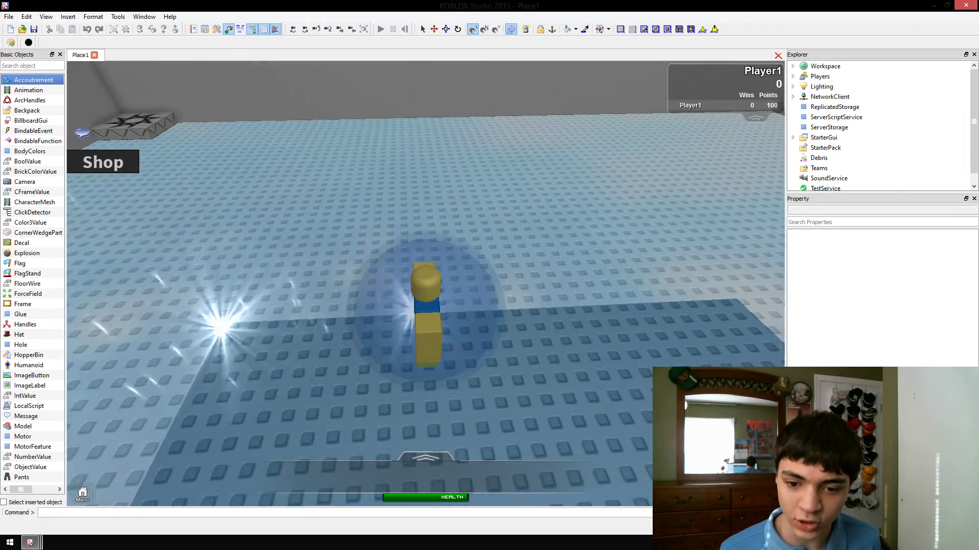
pyautogui.moveTo(512, 193); pyautogui.dragTo(513, 197, button='right')
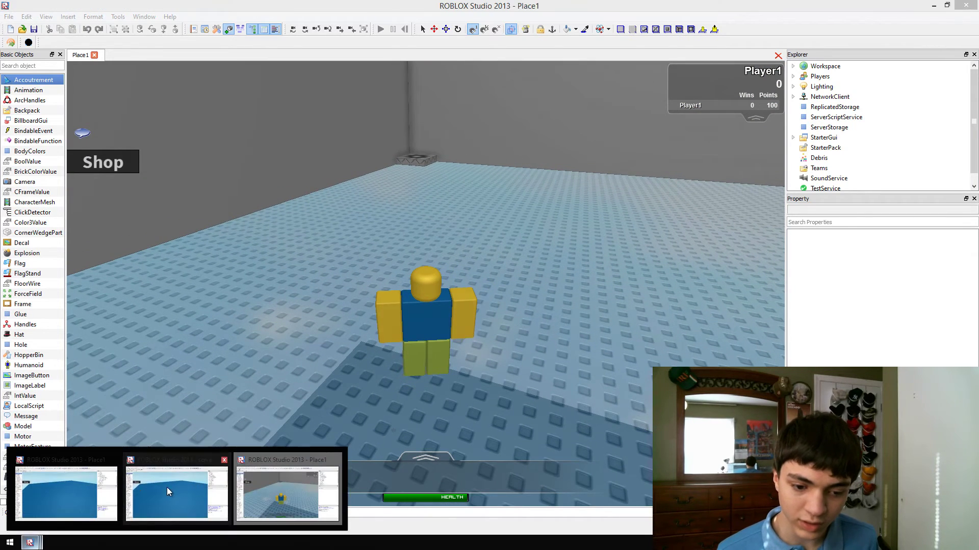
pyautogui.click(166, 489)
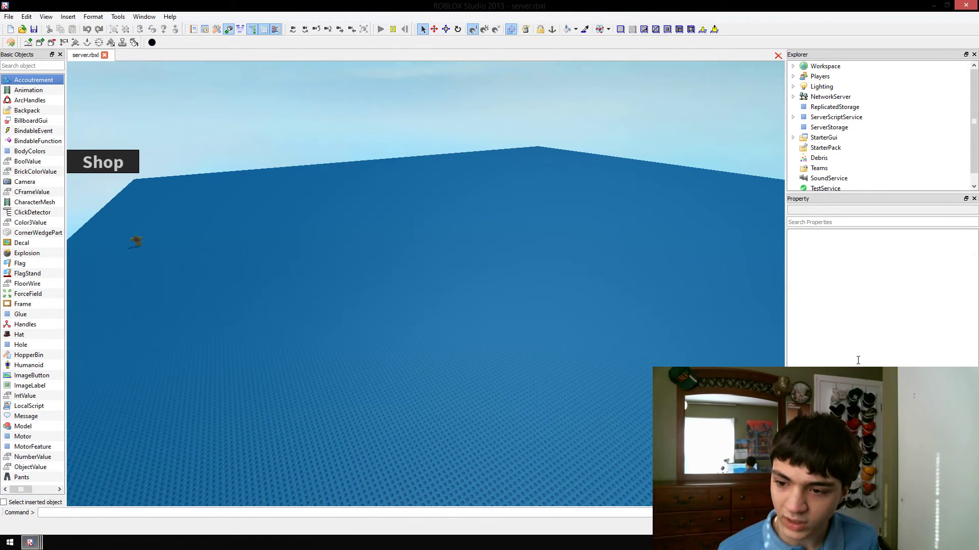
pyautogui.scroll(-1, 885, 152)
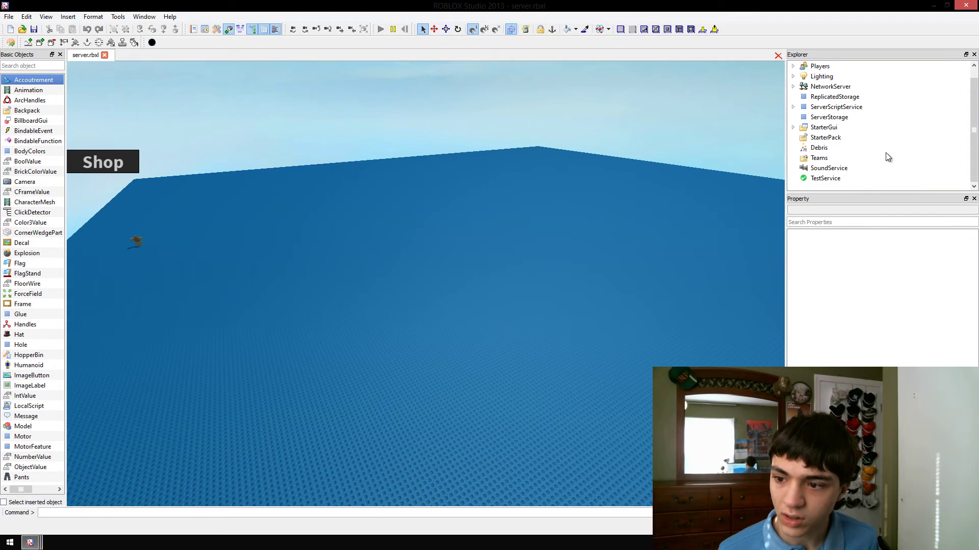
pyautogui.click(794, 108)
pyautogui.click(822, 128)
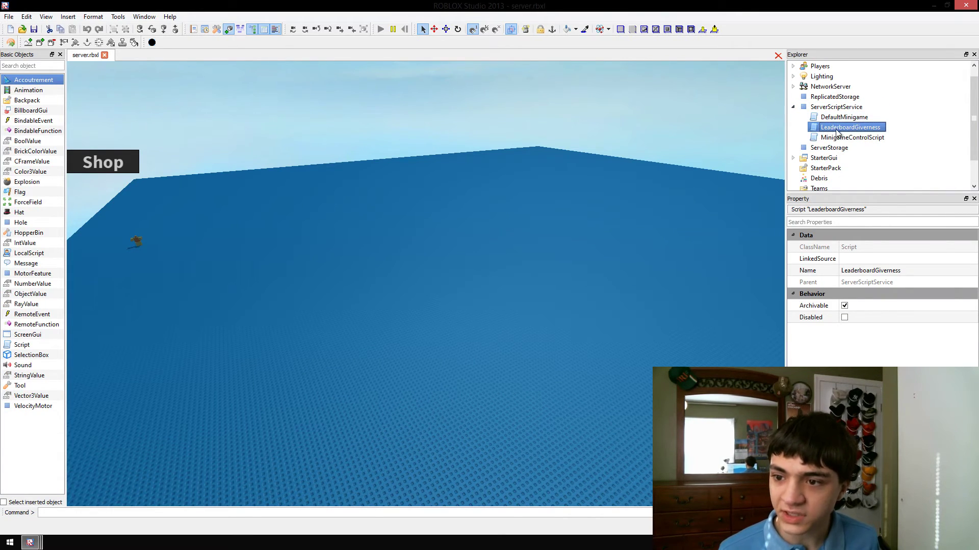
pyautogui.doubleClick(839, 137)
pyautogui.keyDown('ctrl'); pyautogui.scroll(1, 228, 166); pyautogui.keyUp('ctrl')
pyautogui.keyDown('ctrl'); pyautogui.scroll(1, 228, 166); pyautogui.keyUp('ctrl')
pyautogui.keyDown('ctrl'); pyautogui.scroll(1, 228, 167); pyautogui.keyUp('ctrl')
pyautogui.keyDown('ctrl'); pyautogui.scroll(1, 206, 156); pyautogui.keyUp('ctrl')
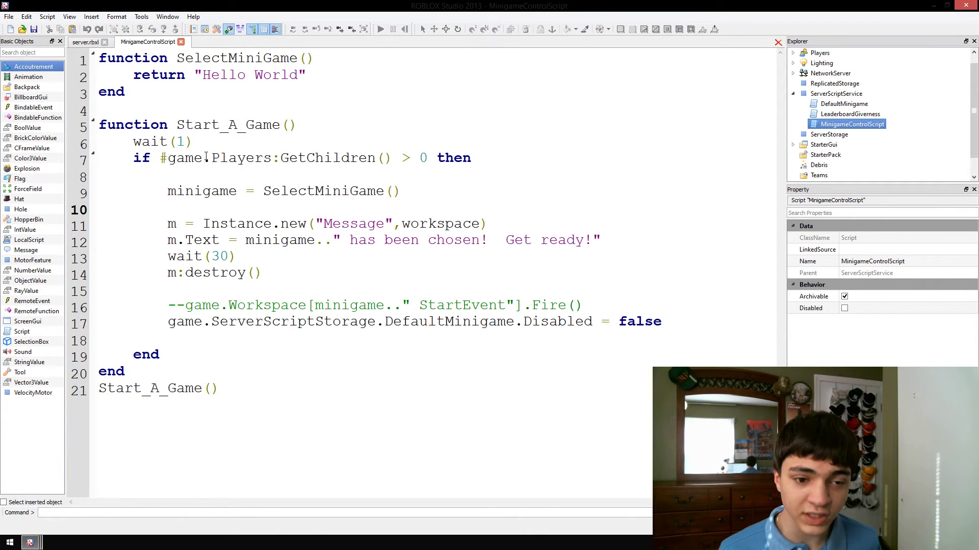
pyautogui.doubleClick(248, 158)
pyautogui.click(177, 157)
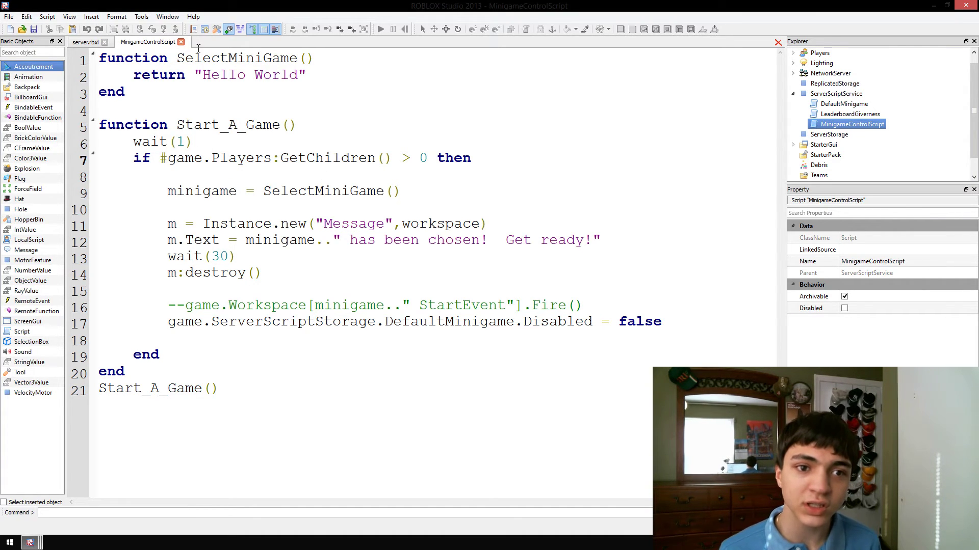
pyautogui.click(181, 42)
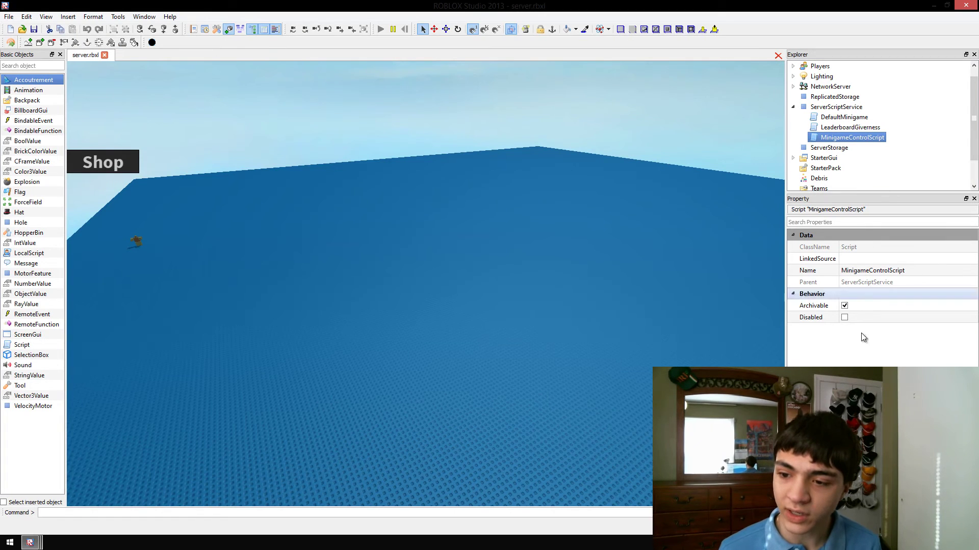
pyautogui.click(857, 318)
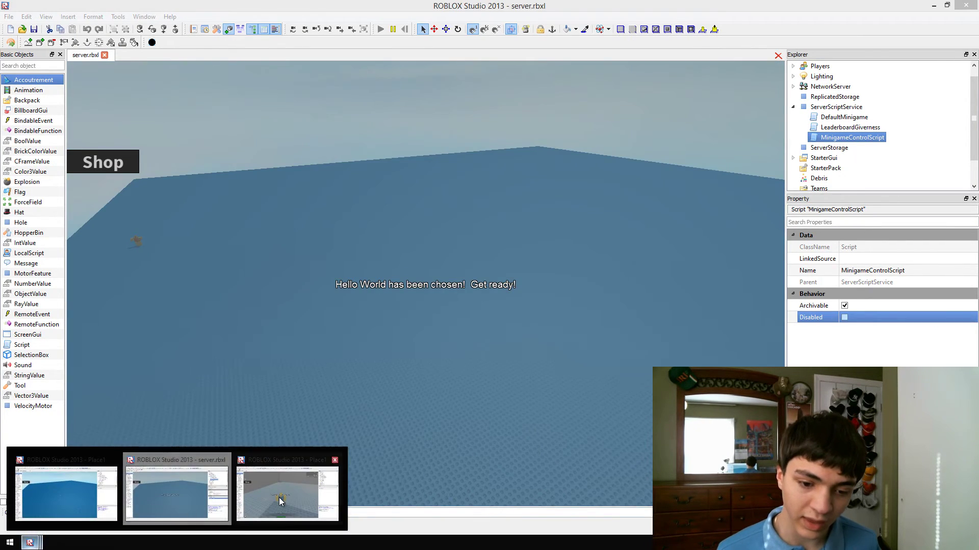
# Step: Walk and orbit around Player1 while 'has been chosen' shows, then bring up server.rbxl
pyautogui.moveTo(29, 543)
pyautogui.click(279, 498)
pyautogui.press('w')
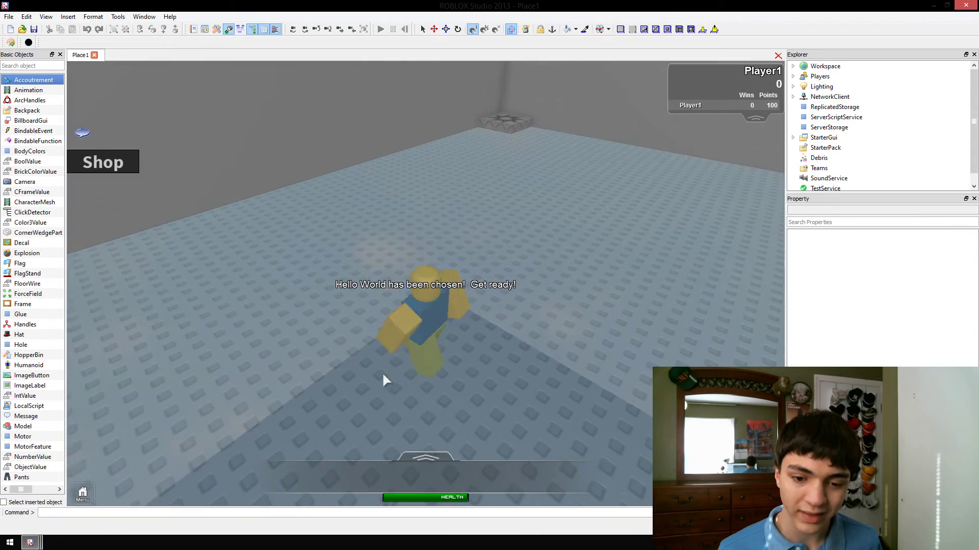
pyautogui.moveTo(385, 381)
pyautogui.mouseDown(button='right')
pyautogui.moveTo(428, 380)
pyautogui.moveTo(405, 369)
pyautogui.moveTo(429, 369)
pyautogui.moveTo(426, 394)
pyautogui.moveTo(457, 405)
pyautogui.moveTo(436, 421)
pyautogui.moveTo(436, 359)
pyautogui.mouseUp(button='right')
pyautogui.press('a')
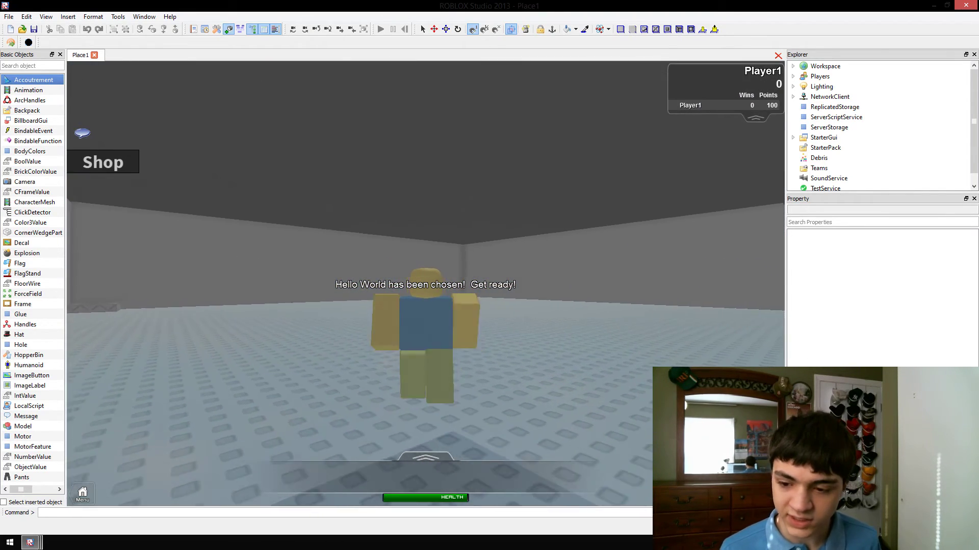
pyautogui.moveTo(436, 359)
pyautogui.mouseDown(button='right')
pyautogui.moveTo(429, 336)
pyautogui.moveTo(463, 356)
pyautogui.mouseUp(button='right')
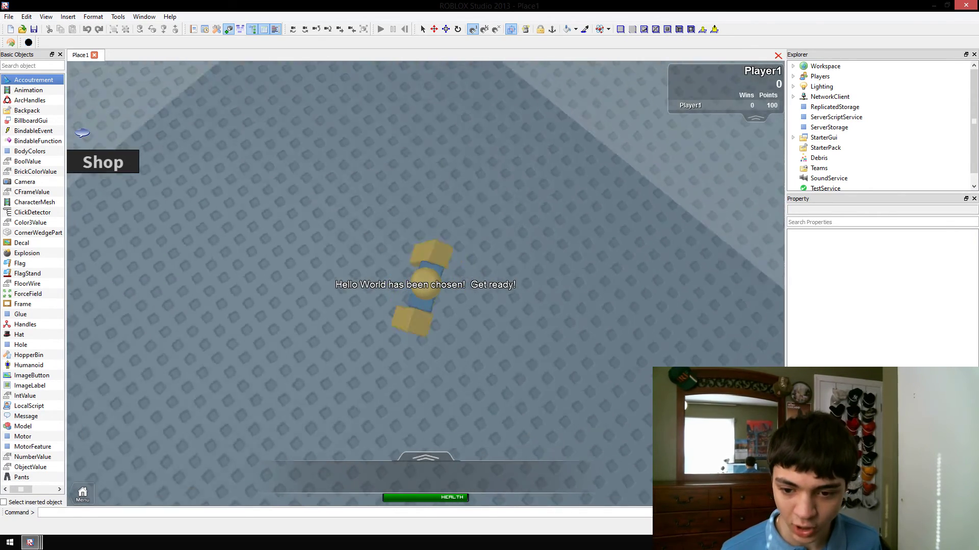
pyautogui.moveTo(463, 357); pyautogui.dragTo(373, 248, button='right')
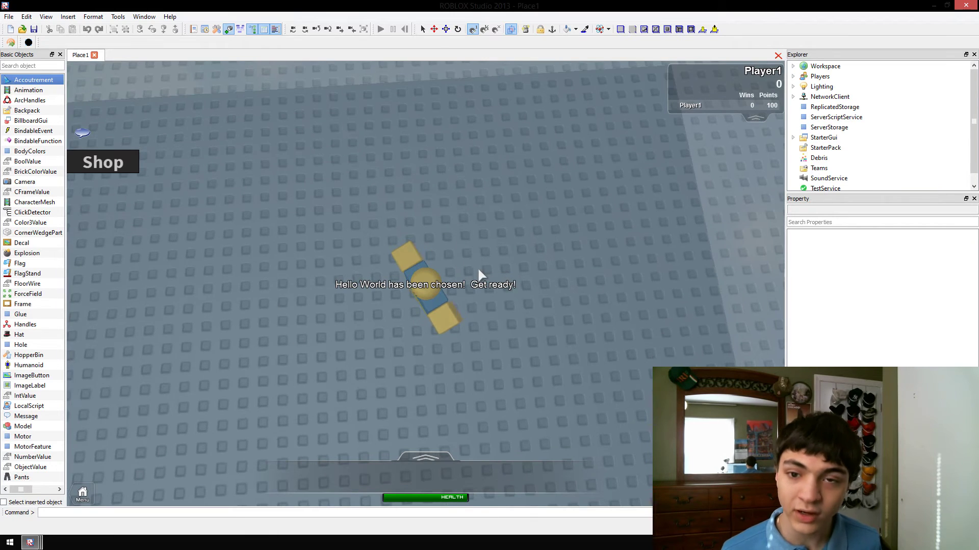
pyautogui.moveTo(478, 275); pyautogui.dragTo(475, 367, button='right')
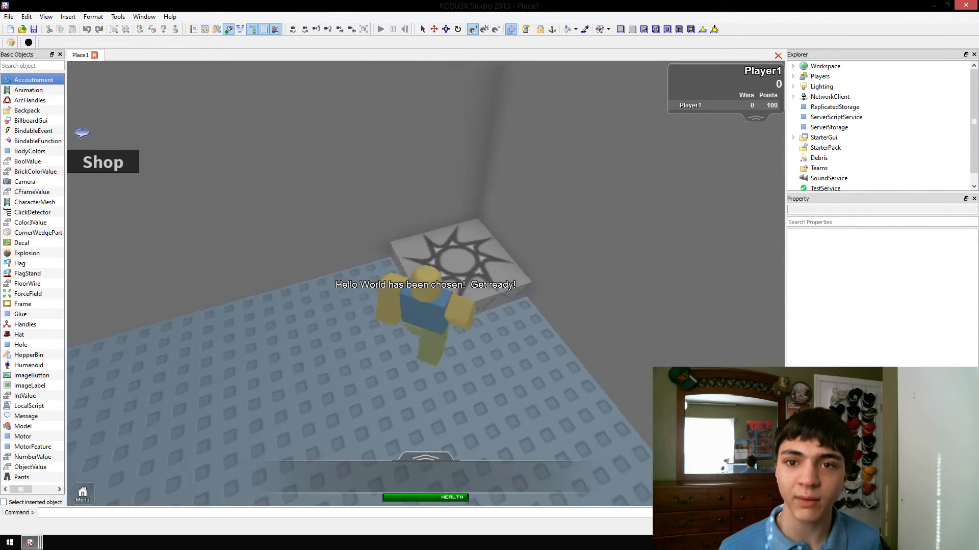
pyautogui.moveTo(428, 305); pyautogui.dragTo(429, 230, button='right')
pyautogui.scroll(5, 428, 306)
pyautogui.scroll(-3, 425, 285)
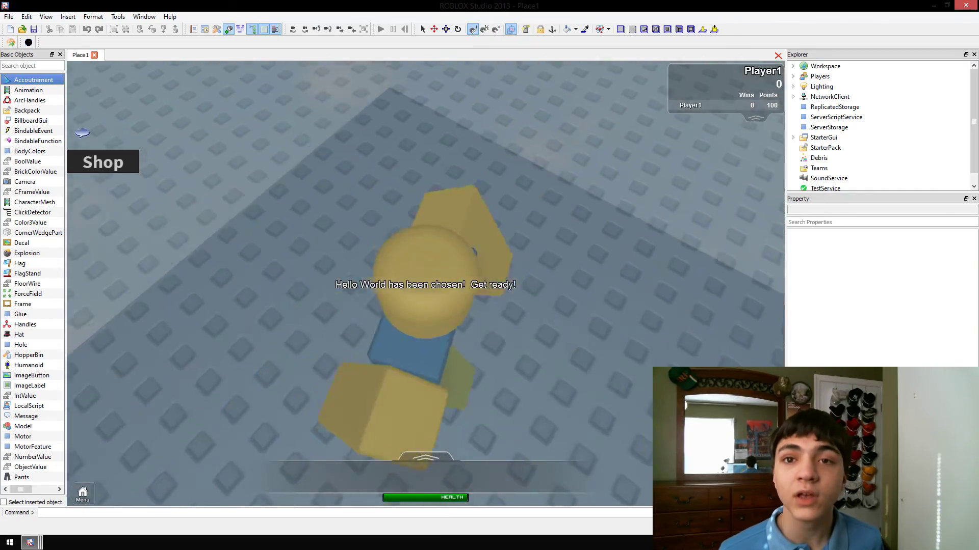
pyautogui.scroll(-3, 426, 285)
pyautogui.moveTo(425, 230); pyautogui.dragTo(425, 321, button='right')
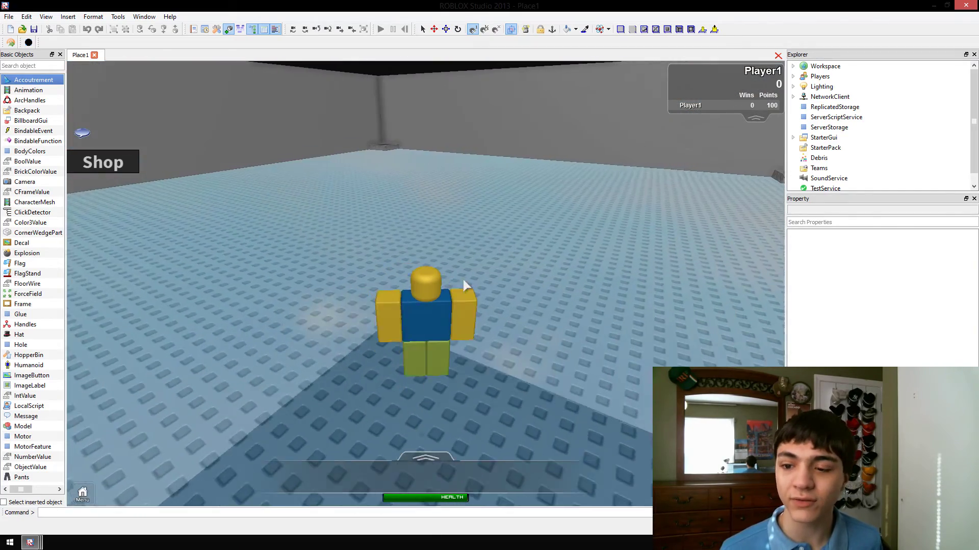
pyautogui.press('d')
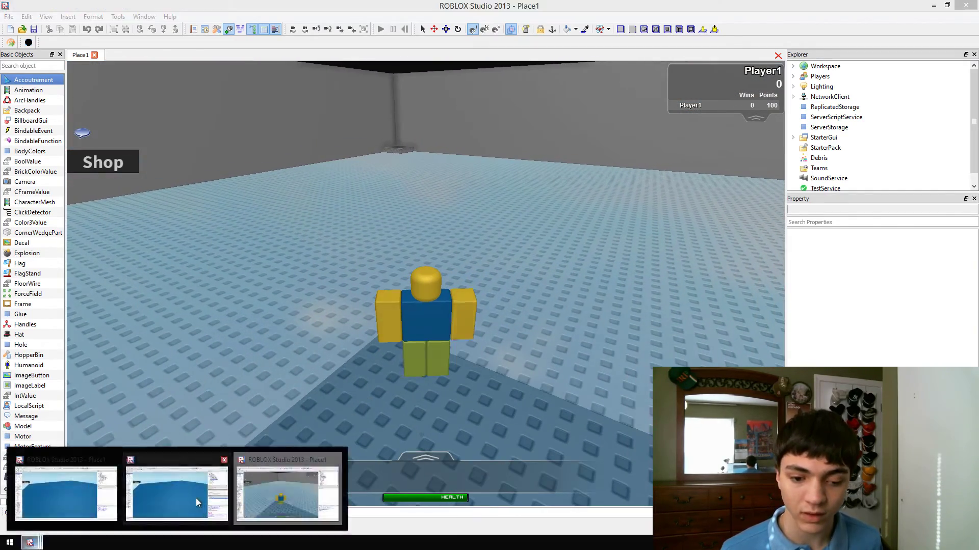
pyautogui.click(196, 498)
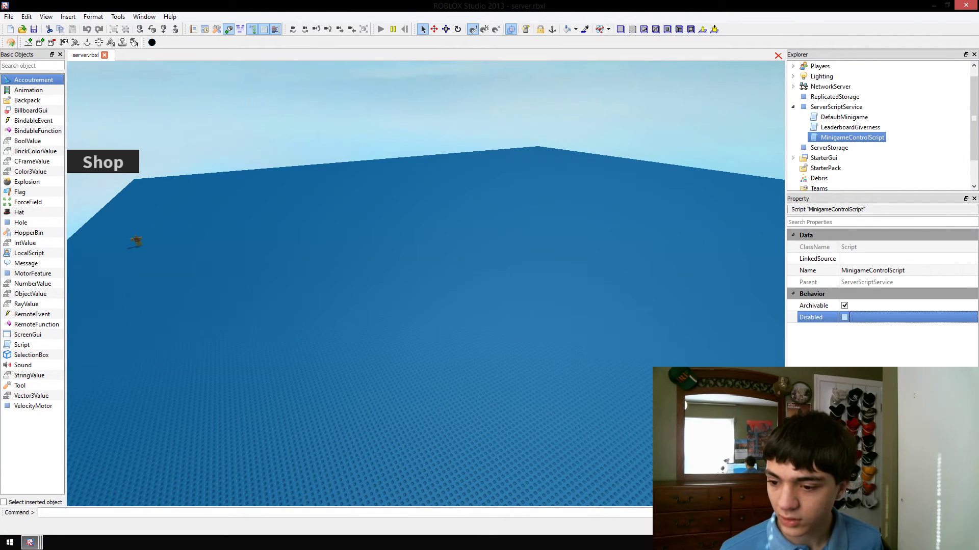
# Step: Close both test windows, then set MinigameControlScript to use ServerScriptService and wait(10)
pyautogui.click(962, 7)
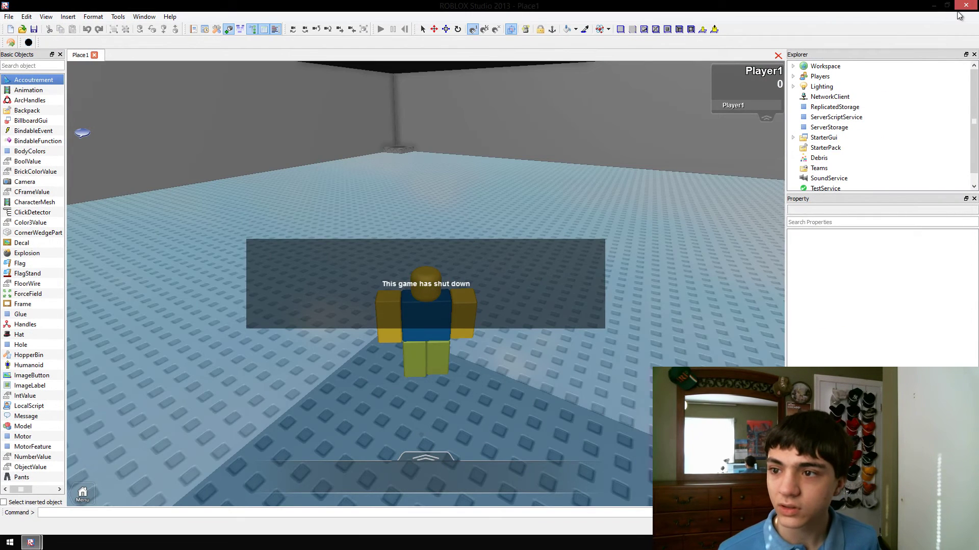
pyautogui.click(967, 7)
pyautogui.doubleClick(852, 127)
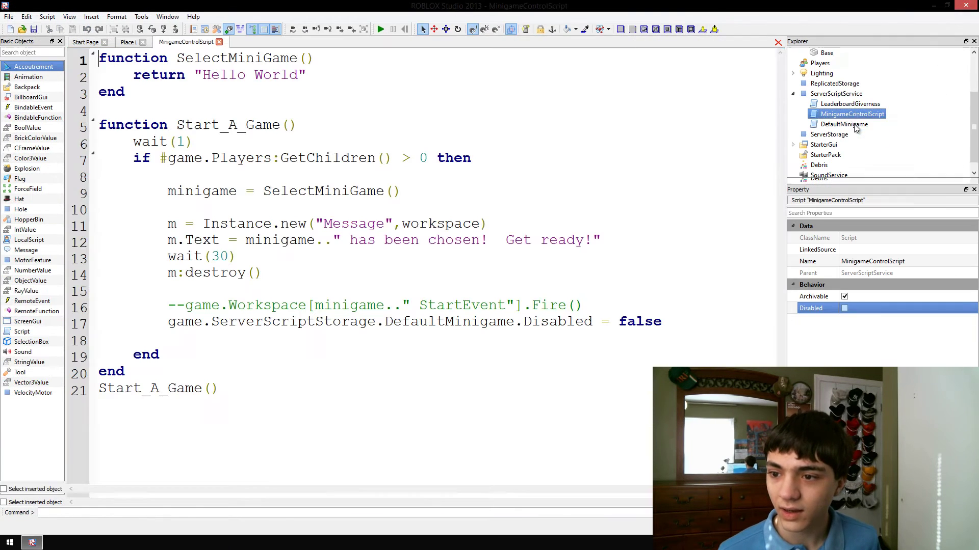
pyautogui.doubleClick(352, 326)
pyautogui.write('S')
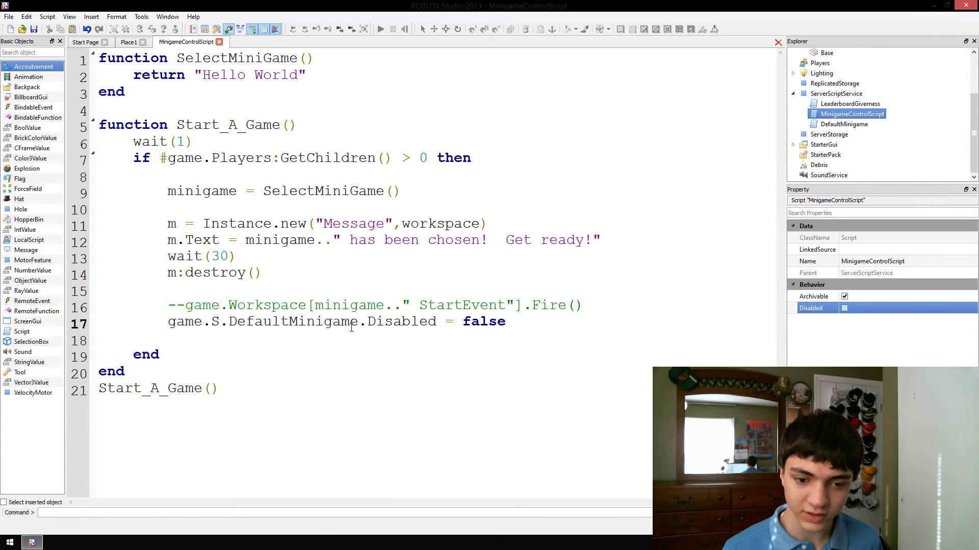
pyautogui.write('erverScript')
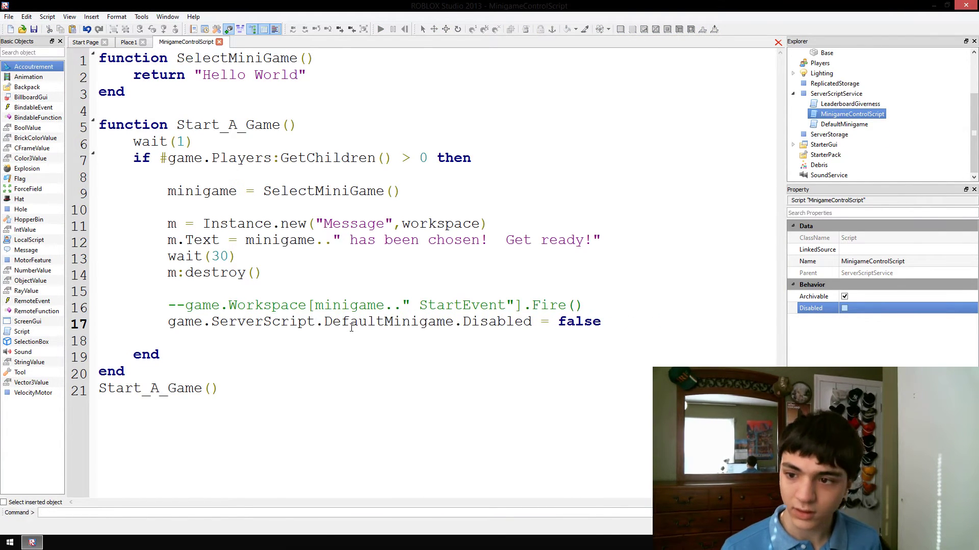
pyautogui.write('Service')
pyautogui.doubleClick(214, 257)
pyautogui.write('10')
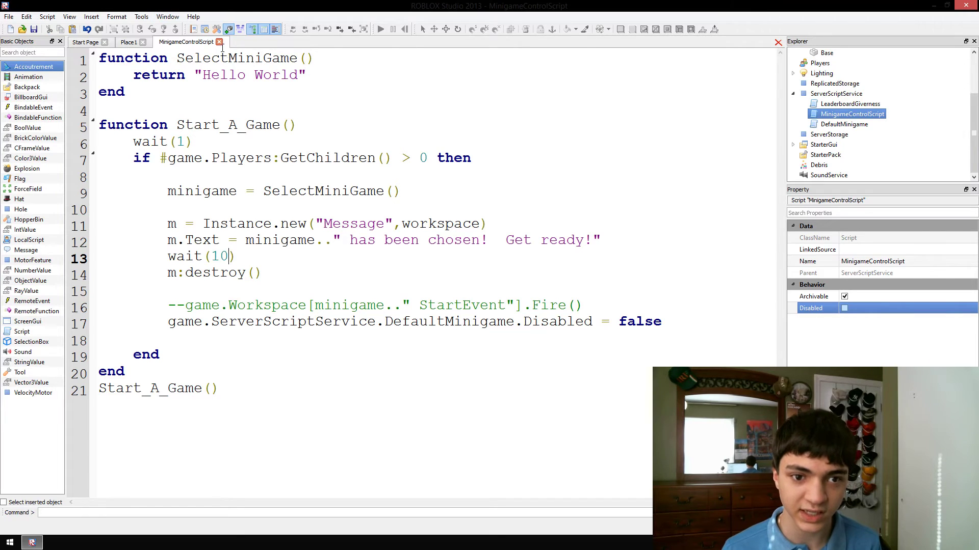
pyautogui.click(219, 42)
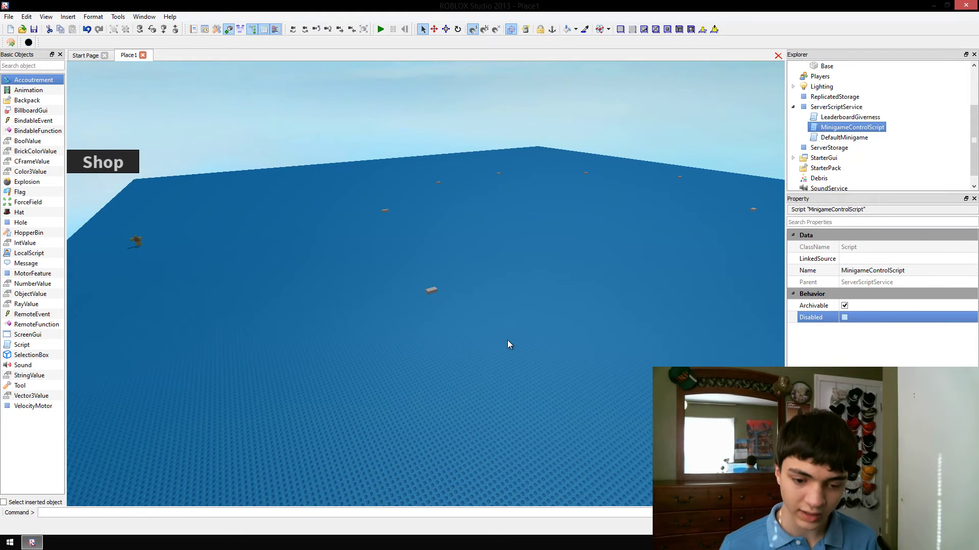
# Step: Start a new F5 server/player test and check MinigameControlScript is enabled on the server
pyautogui.press('F5')
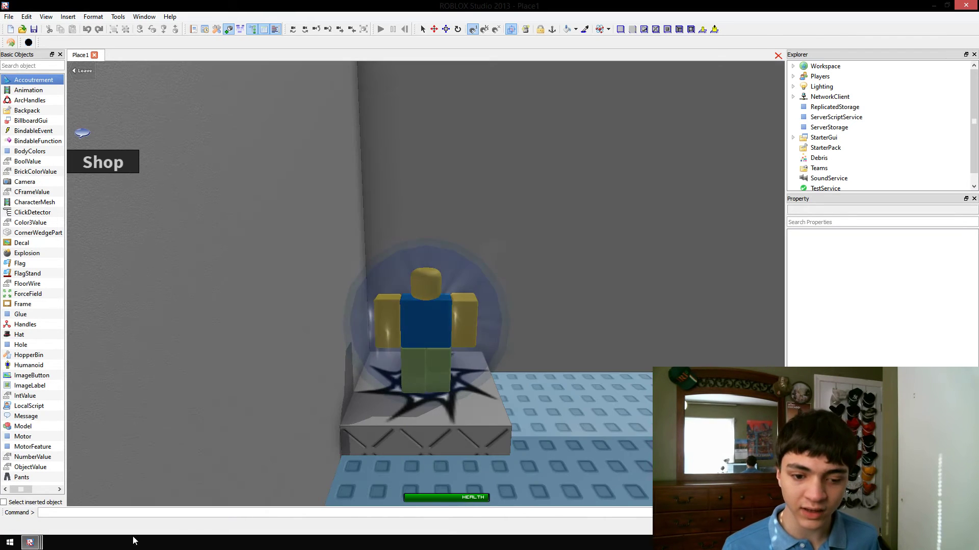
pyautogui.moveTo(30, 543)
pyautogui.click(102, 508)
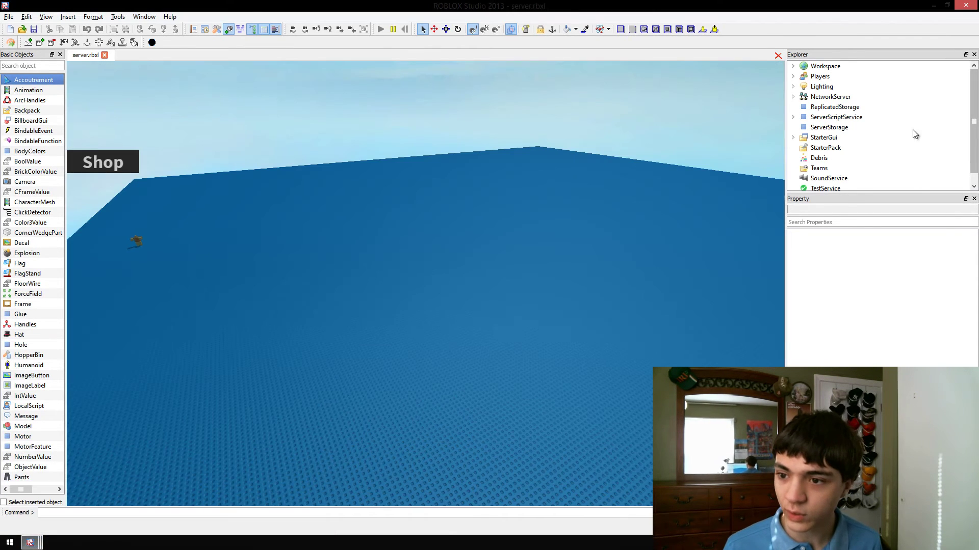
pyautogui.click(841, 139)
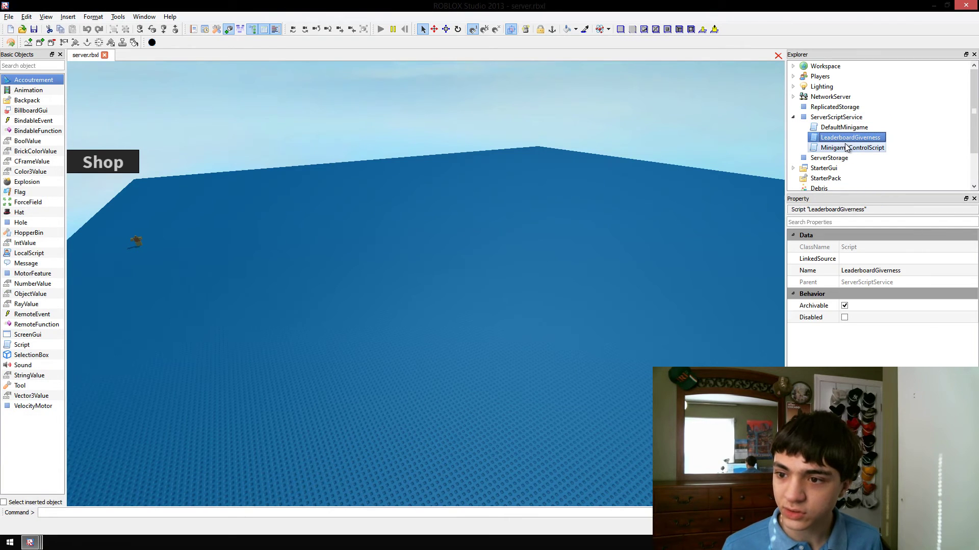
pyautogui.click(898, 315)
pyautogui.moveTo(30, 543)
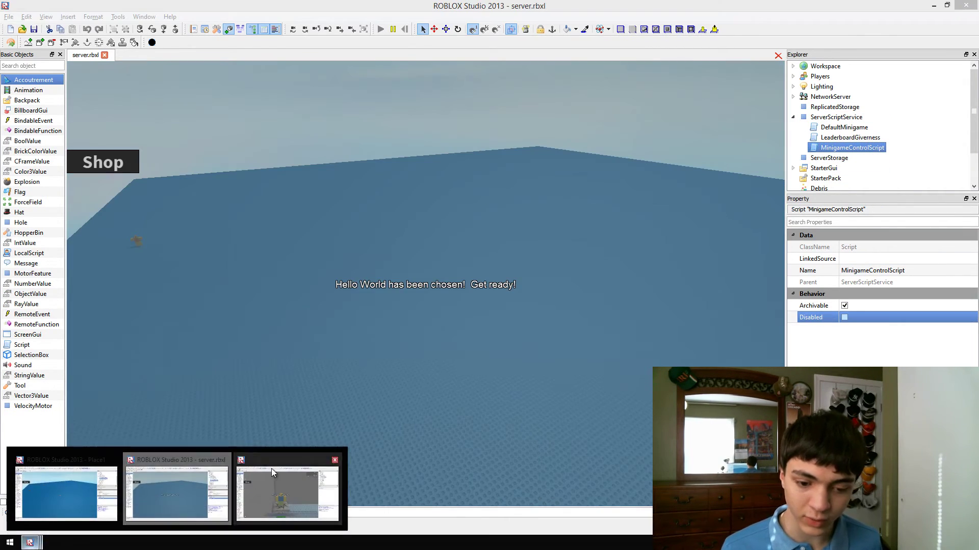
# Step: Orbit the Place1 player's view around the baseplate, then return to server.rbxl
pyautogui.click(272, 469)
pyautogui.scroll(-5, 486, 278)
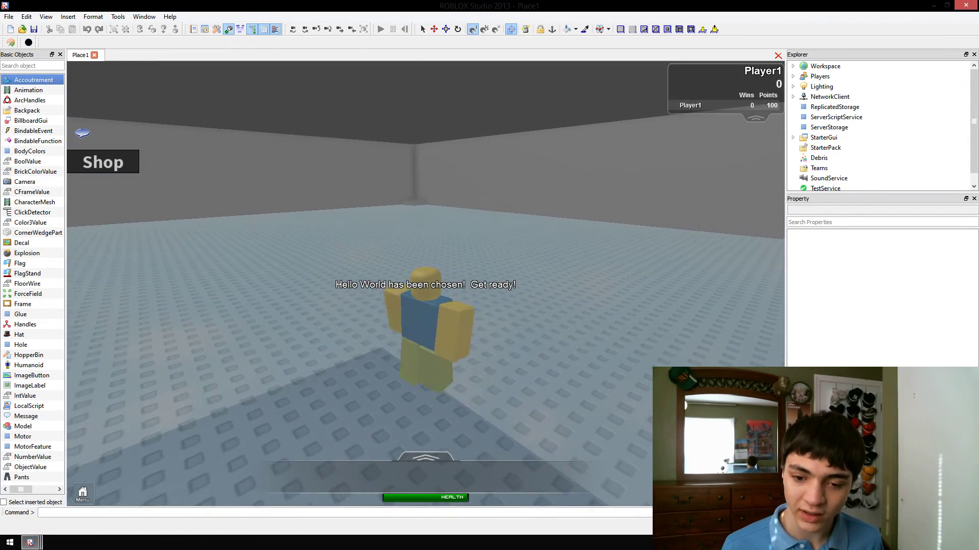
pyautogui.moveTo(425, 306); pyautogui.dragTo(536, 306, button='right')
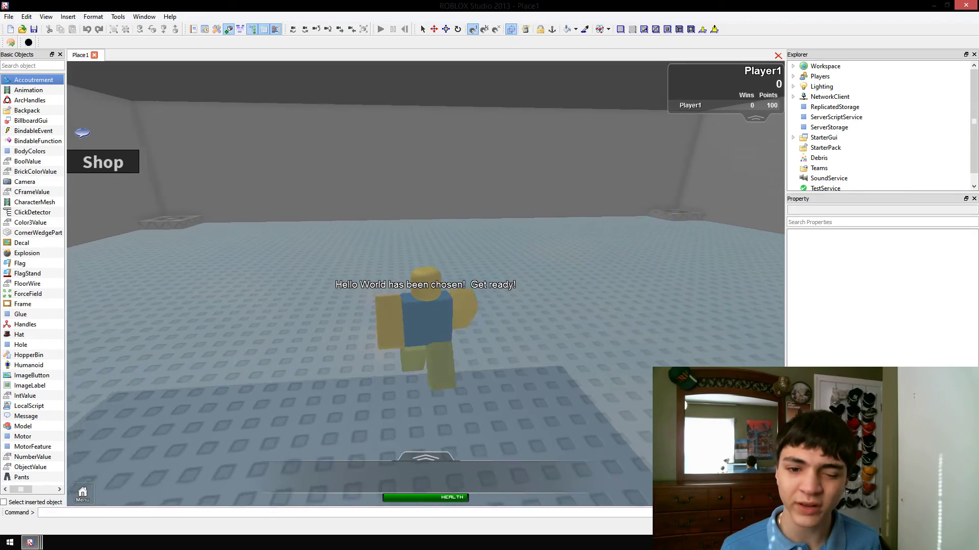
pyautogui.moveTo(426, 306); pyautogui.dragTo(497, 306, button='right')
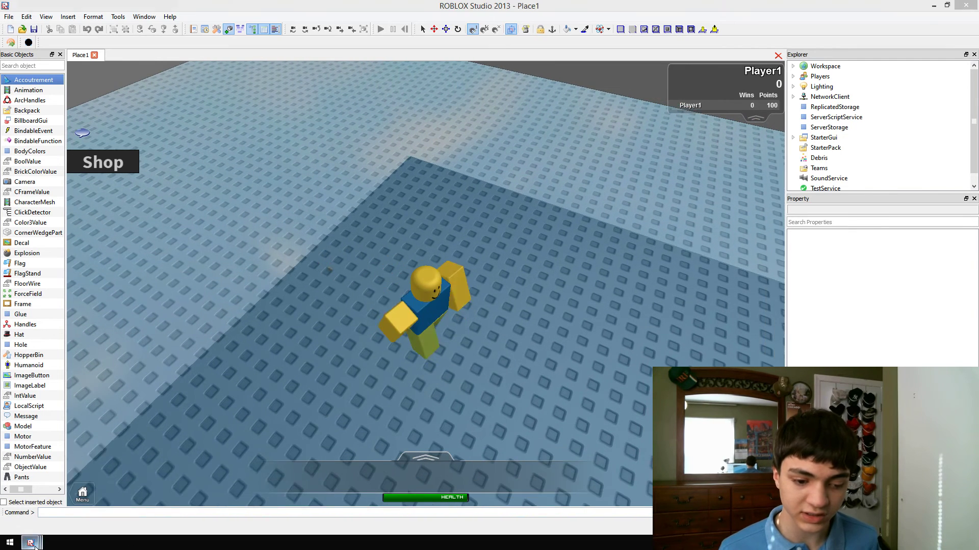
pyautogui.moveTo(30, 543)
pyautogui.click(178, 489)
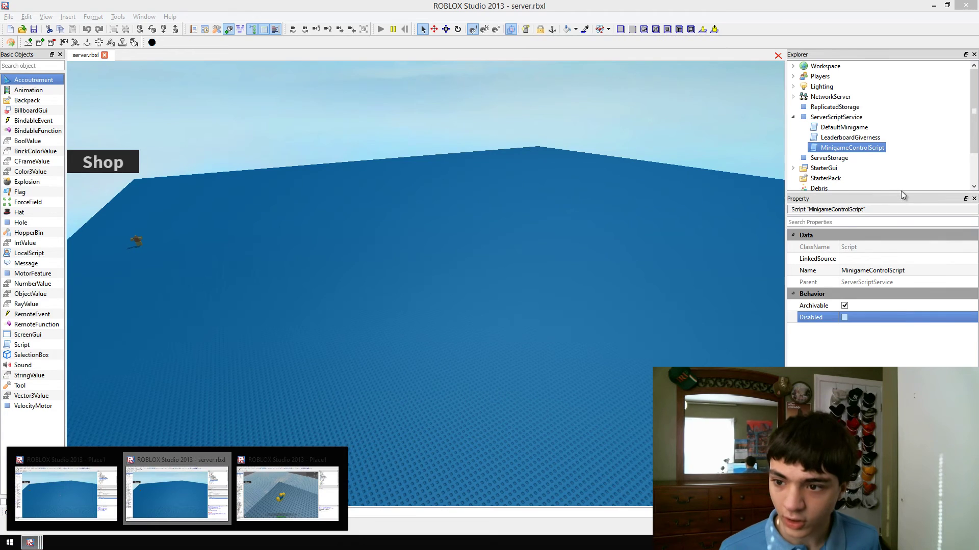
# Step: In the server session, edit DefaultMinigame's line 9 toward map.SpawnPoints:GetChildren()
pyautogui.click(885, 173)
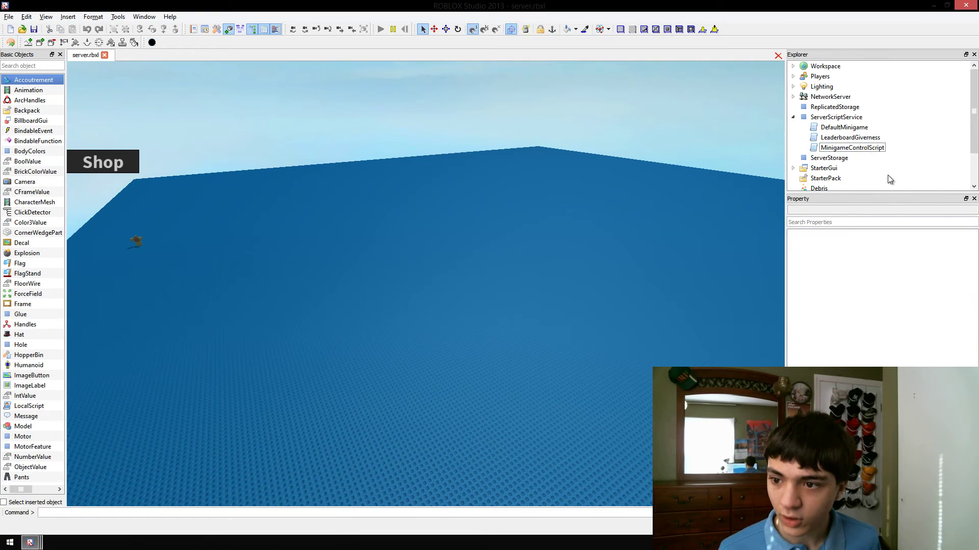
pyautogui.doubleClick(861, 129)
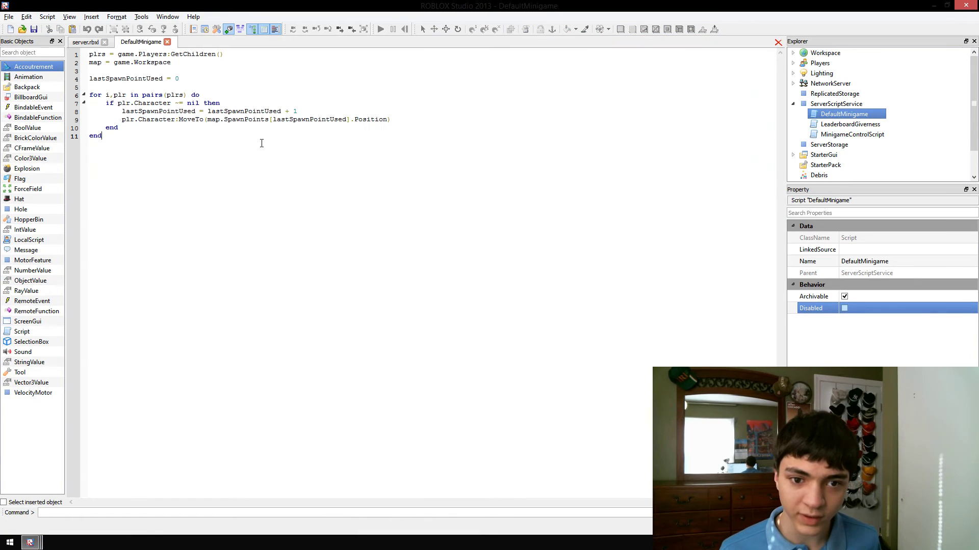
pyautogui.keyDown('ctrl'); pyautogui.scroll(1, 275, 147); pyautogui.keyUp('ctrl')
pyautogui.keyDown('ctrl'); pyautogui.scroll(1, 367, 199); pyautogui.keyUp('ctrl')
pyautogui.keyDown('ctrl'); pyautogui.scroll(1, 428, 220); pyautogui.keyUp('ctrl')
pyautogui.keyDown('ctrl'); pyautogui.scroll(1, 597, 215); pyautogui.keyUp('ctrl')
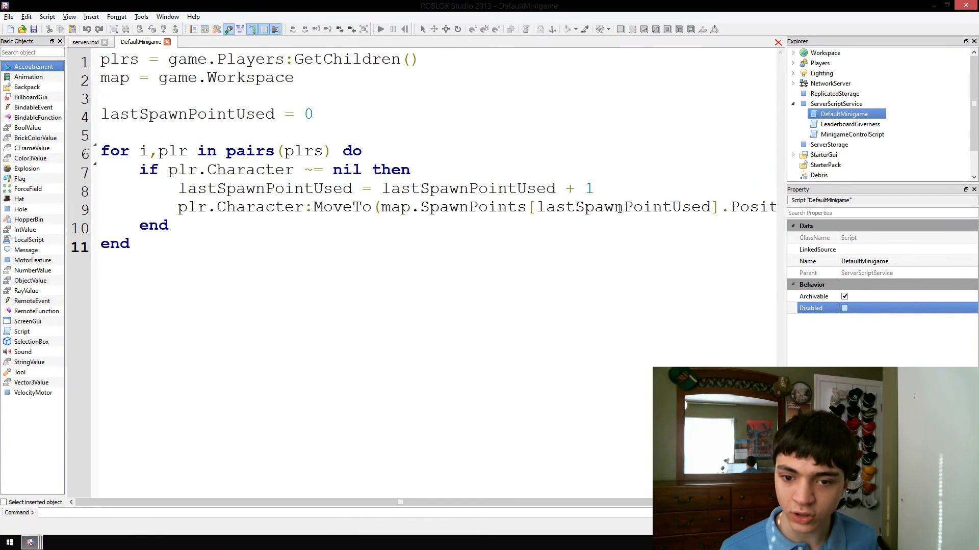
pyautogui.keyDown('ctrl'); pyautogui.scroll(-1, 648, 196); pyautogui.keyUp('ctrl')
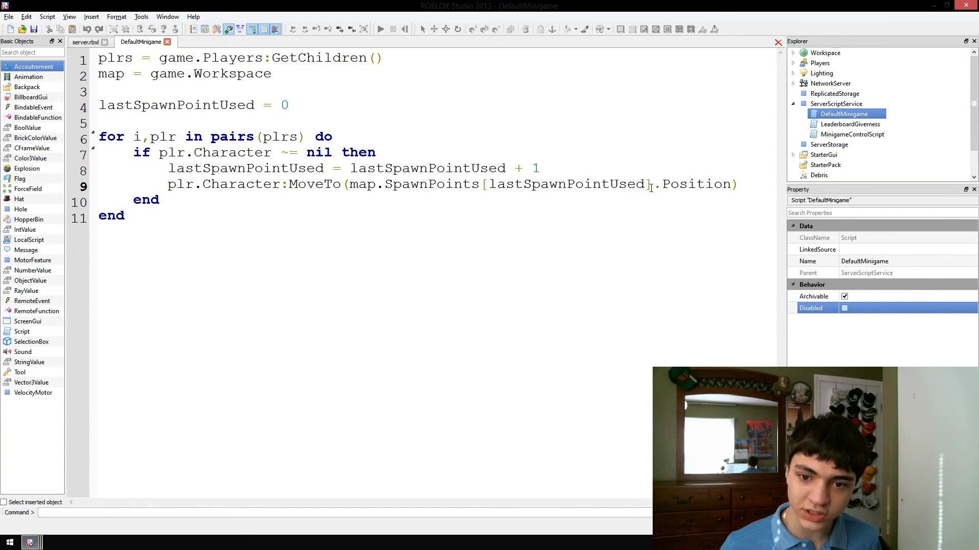
pyautogui.write(':GetChildren(')
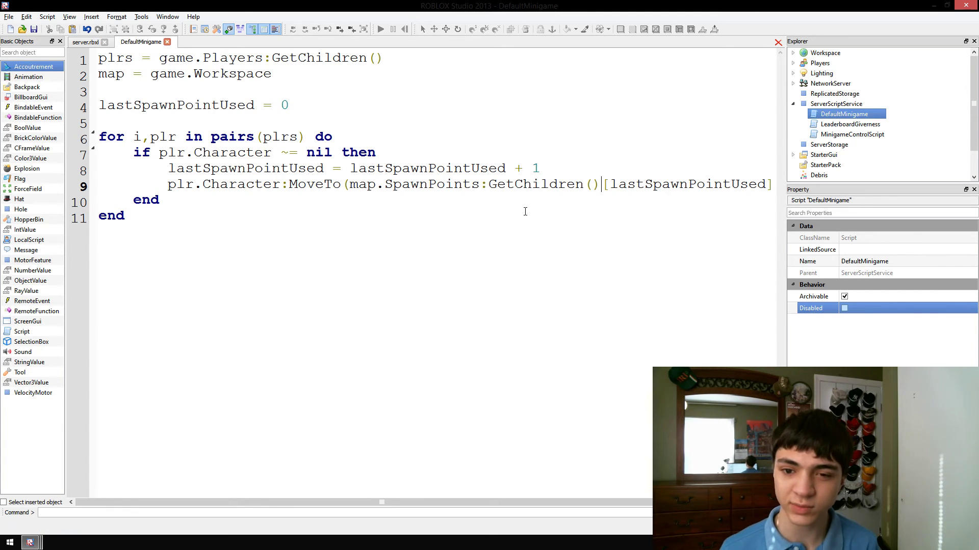
pyautogui.doubleClick(681, 185)
pyautogui.click(408, 142)
pyautogui.click(167, 43)
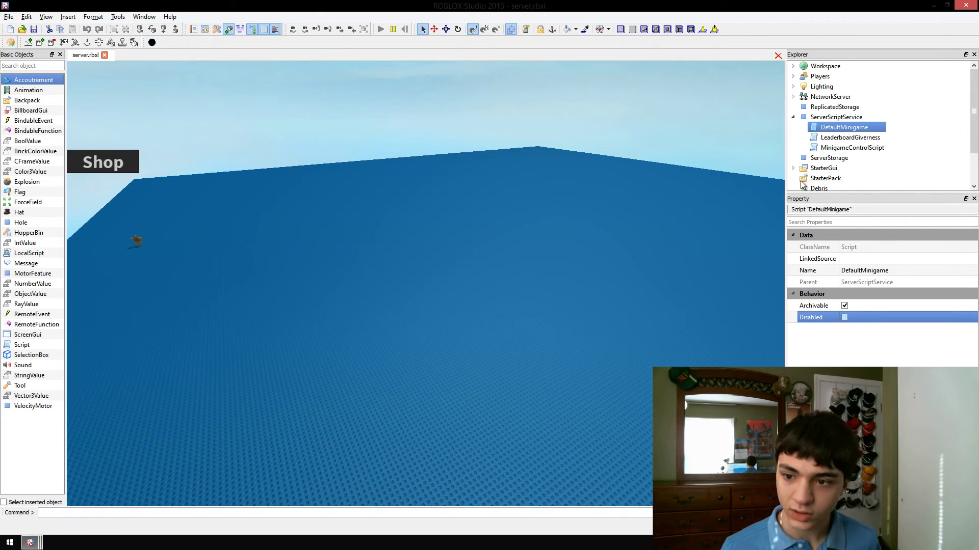
# Step: In Place1, make the same line 9 fix in DefaultMinigame and close both script tabs
pyautogui.click(835, 148)
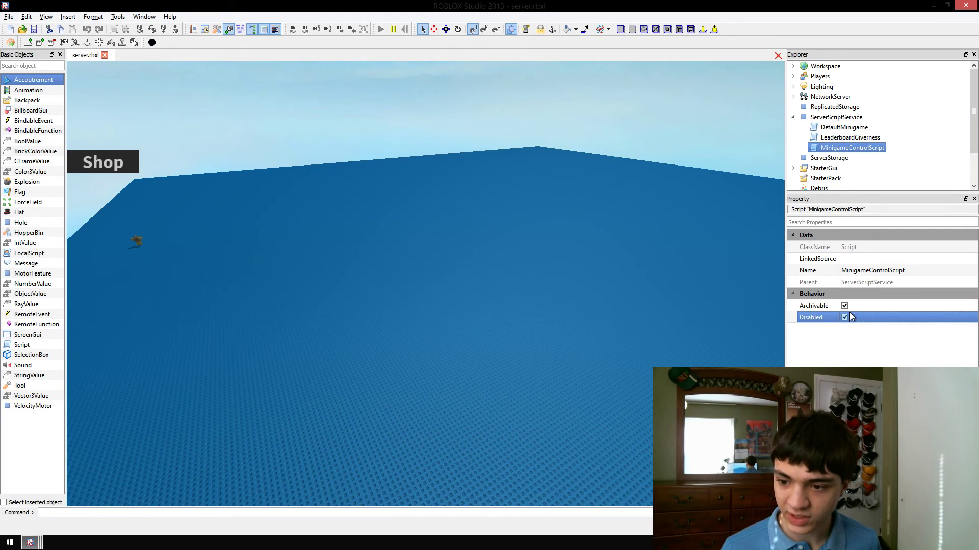
pyautogui.click(30, 544)
pyautogui.click(69, 489)
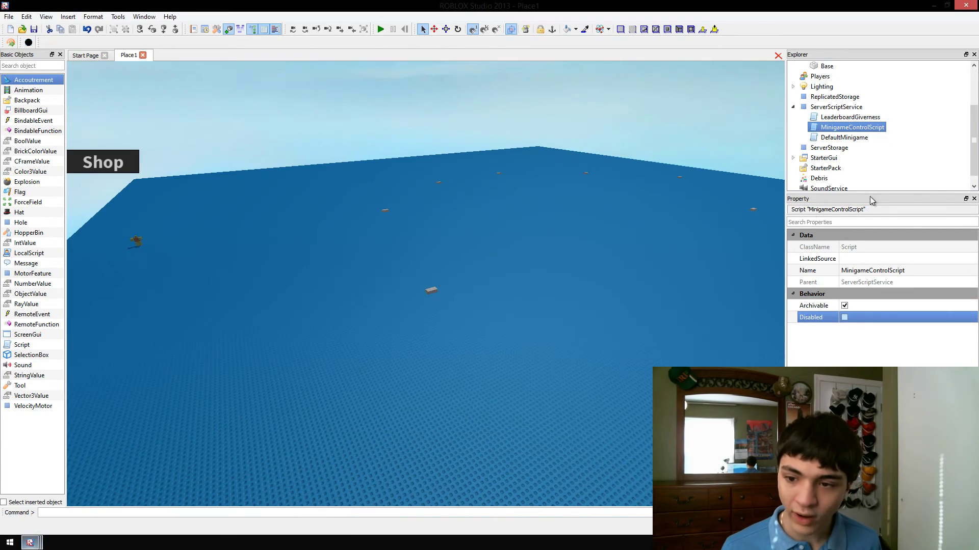
pyautogui.doubleClick(868, 128)
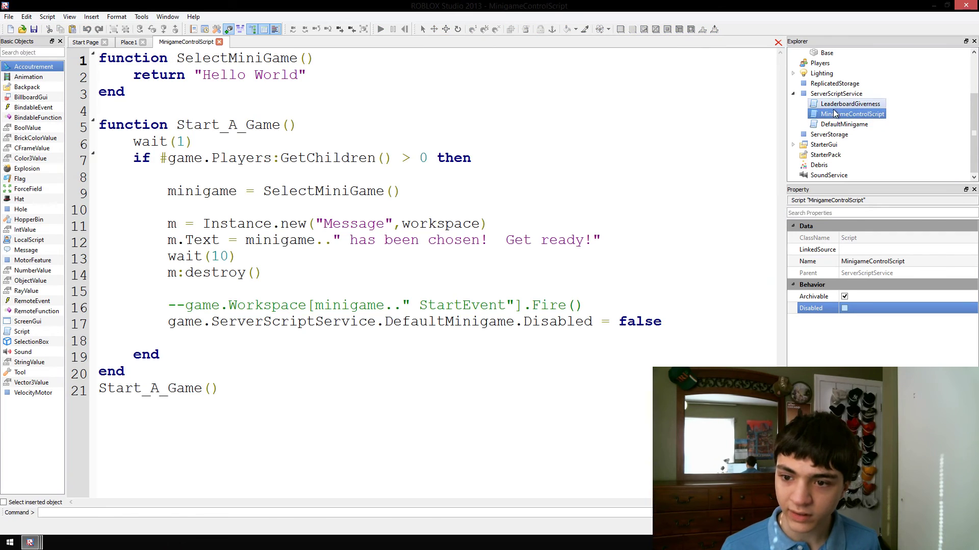
pyautogui.click(864, 104)
pyautogui.doubleClick(832, 125)
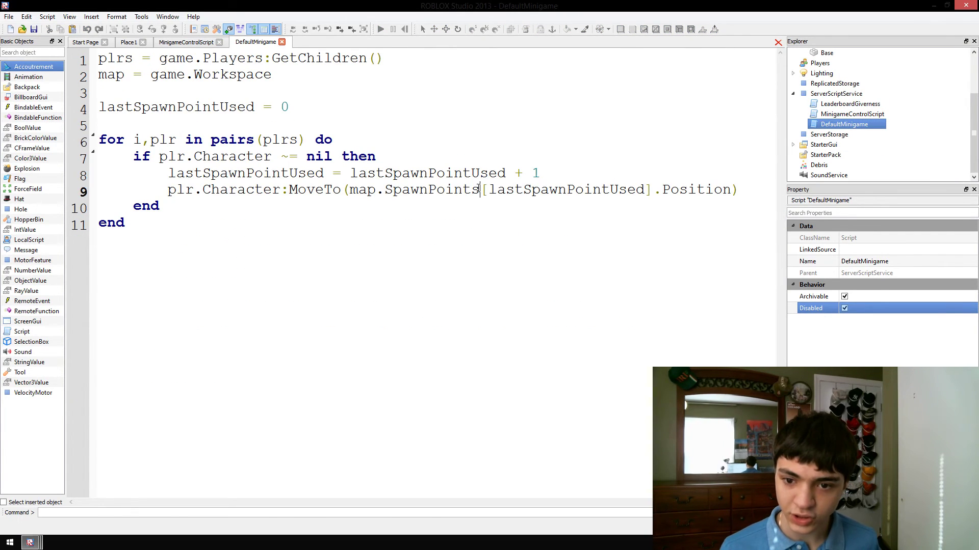
pyautogui.write(':get')
pyautogui.press('BackSpace')
pyautogui.press('BackSpace')
pyautogui.press('BackSpace')
pyautogui.write('tc')
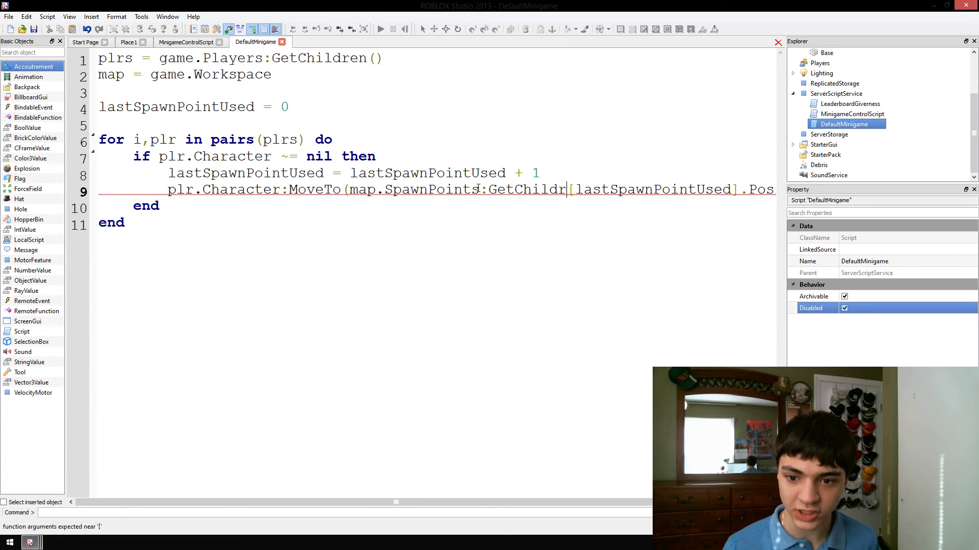
pyautogui.write('n()')
pyautogui.click(282, 42)
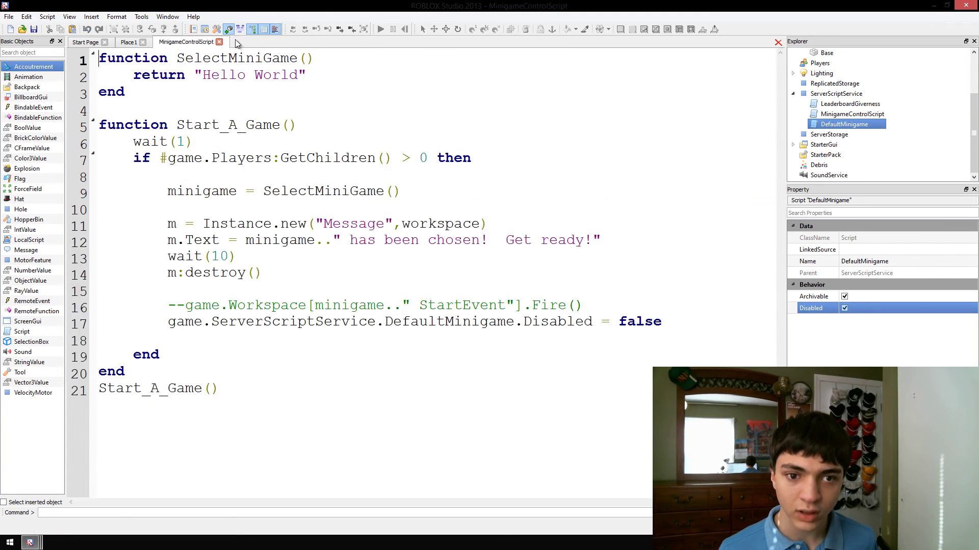
pyautogui.click(219, 41)
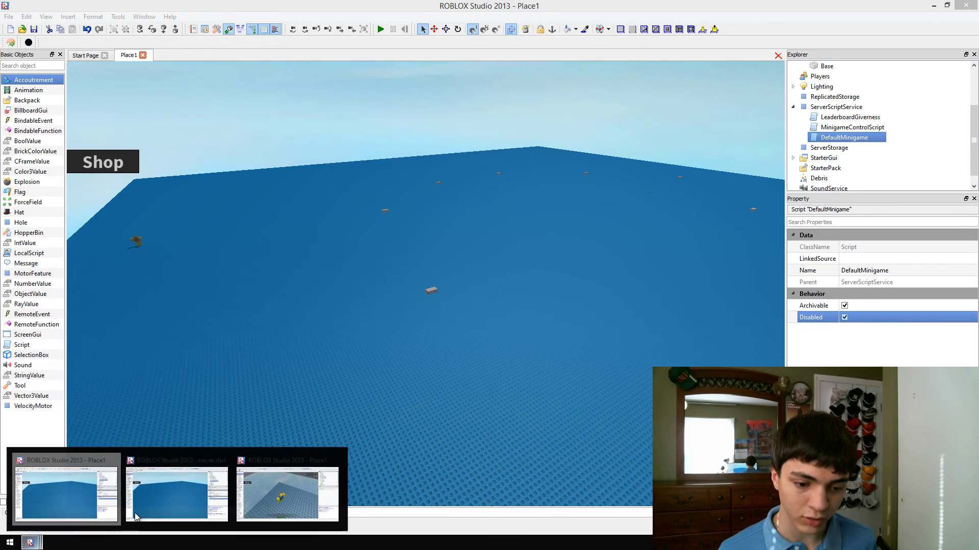
# Step: Walk the test player briefly, then review DefaultMinigame's SpawnPoints:GetChildren() line in server.rbxl
pyautogui.click(256, 484)
pyautogui.press('s')
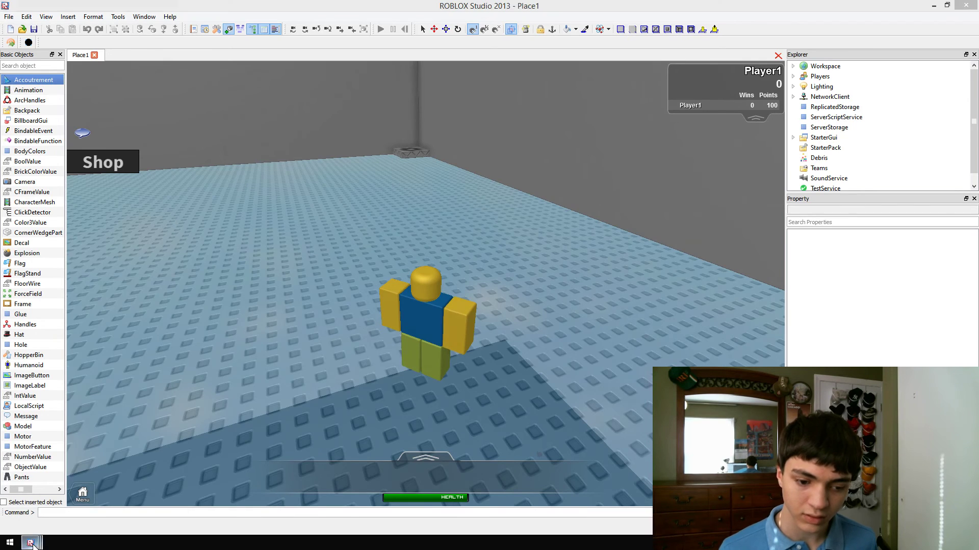
pyautogui.click(287, 489)
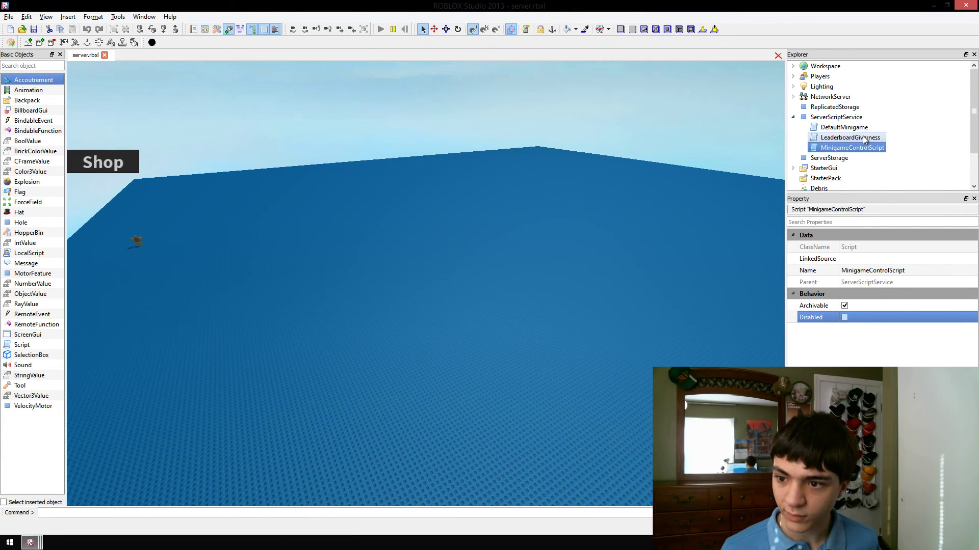
pyautogui.doubleClick(849, 128)
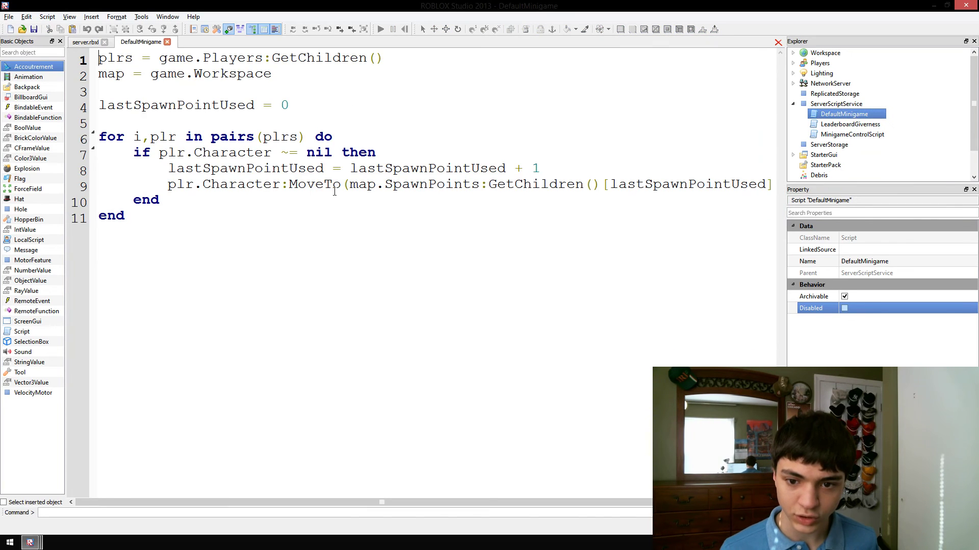
pyautogui.click(168, 43)
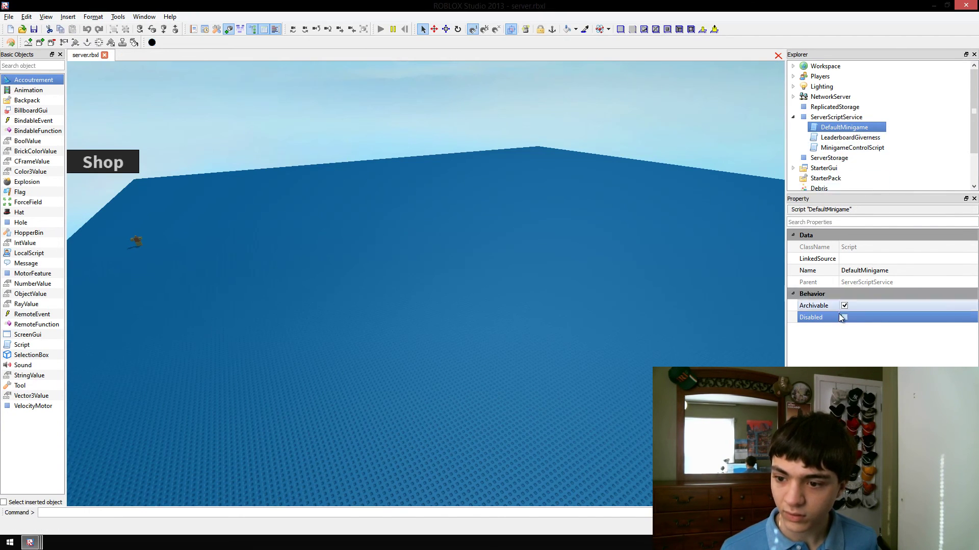
pyautogui.click(858, 148)
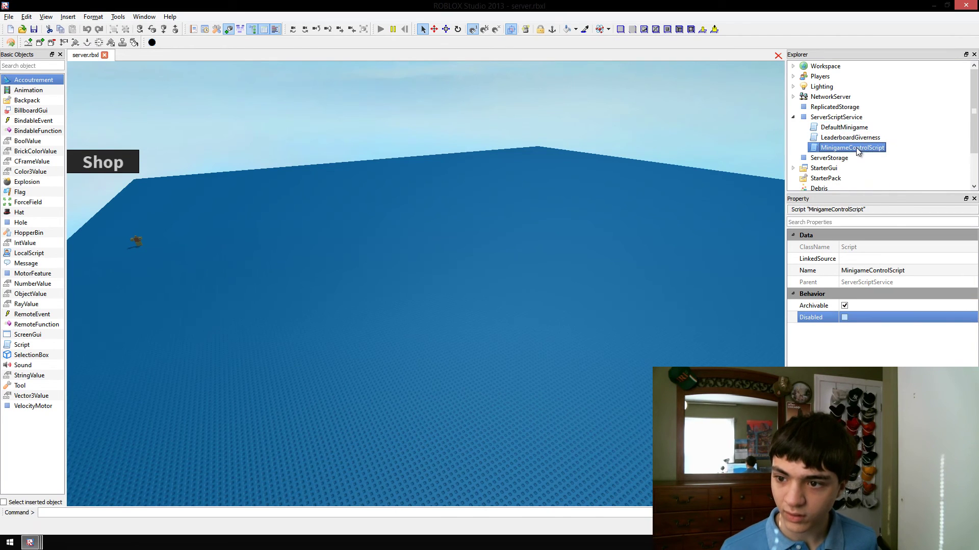
# Step: Dismiss the scene context menu and start walking Player1 toward the wall
pyautogui.rightClick(589, 237)
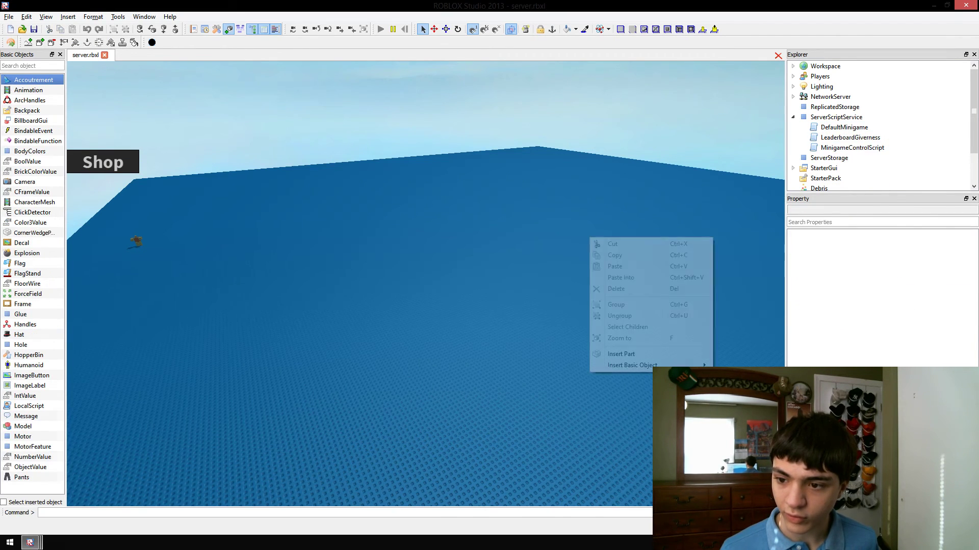
pyautogui.click(360, 403)
pyautogui.moveTo(29, 543)
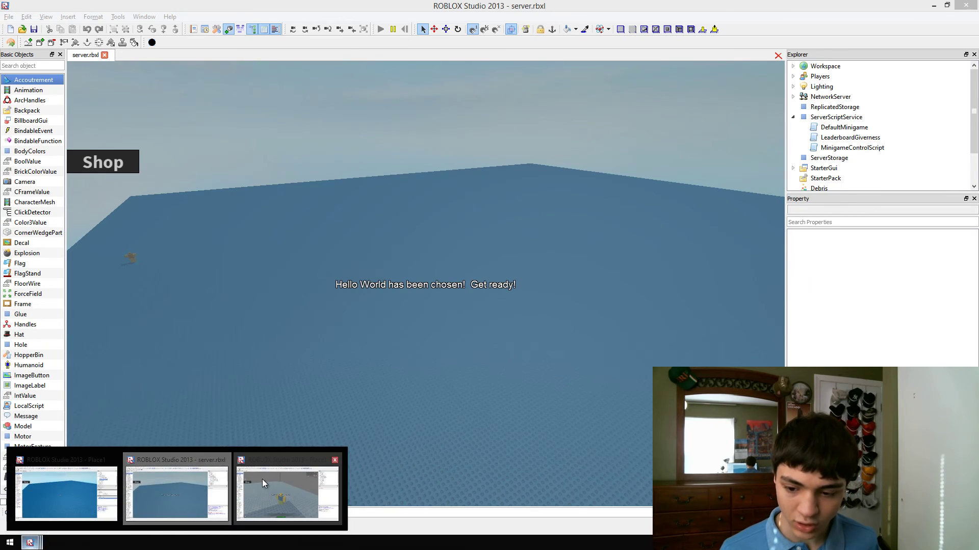
pyautogui.click(261, 479)
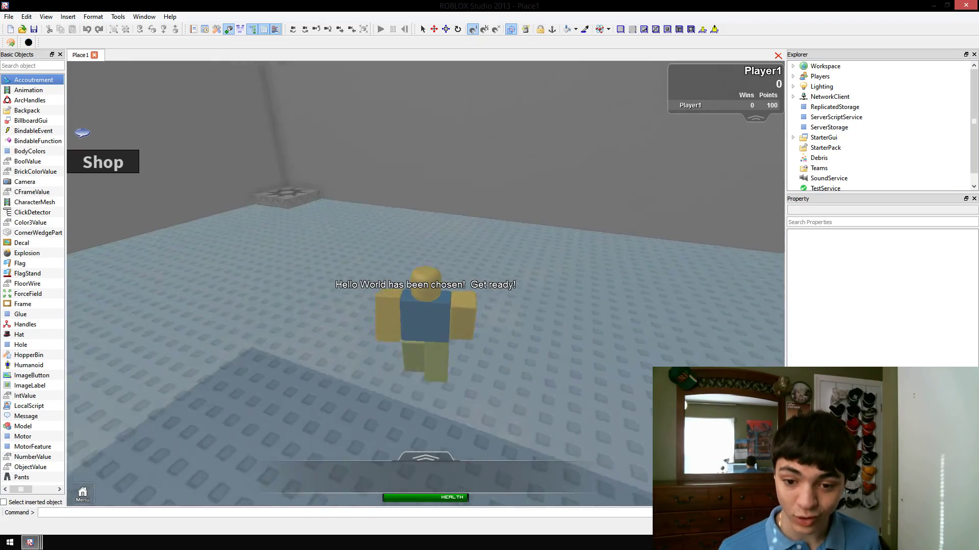
pyautogui.press('w')
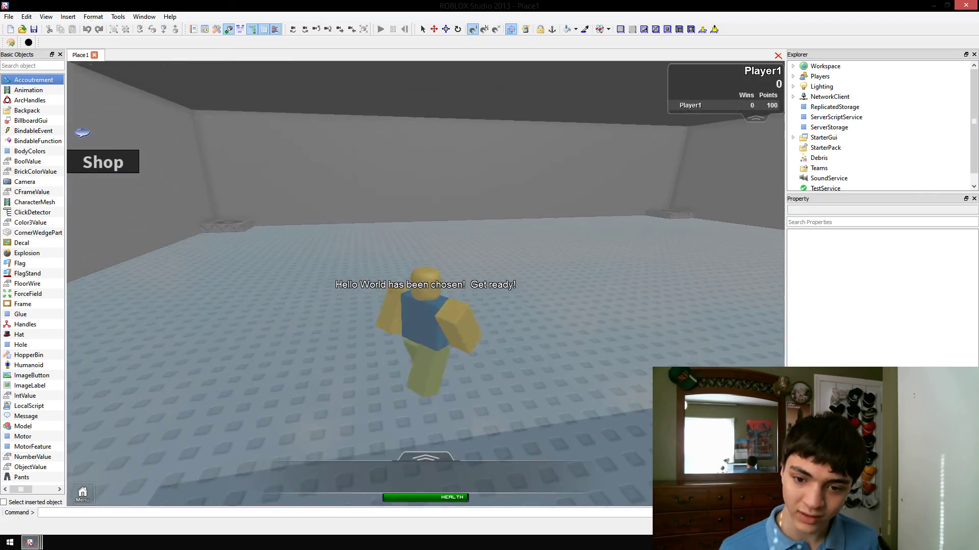
# Step: Walk and turn Player1 across the open baseplate with WASD
pyautogui.press('d')
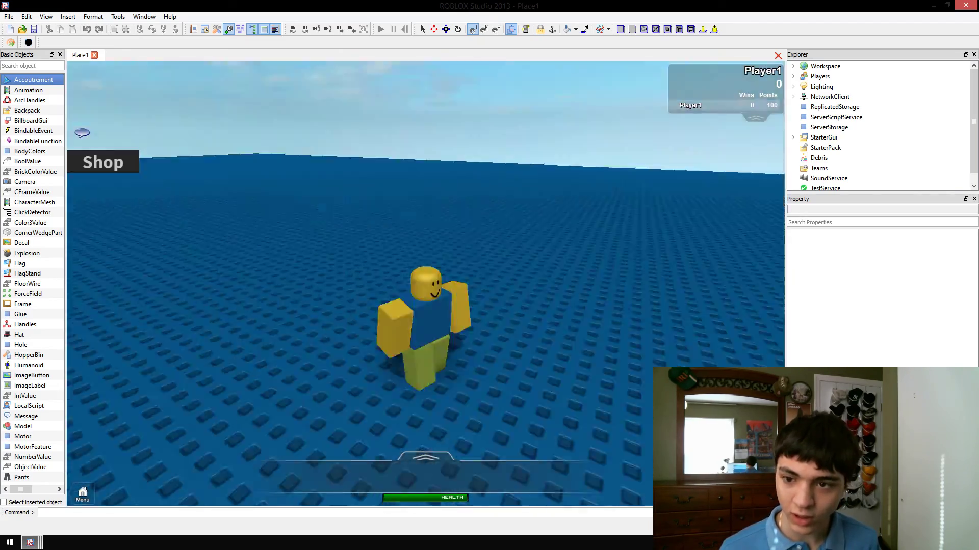
pyautogui.press('s')
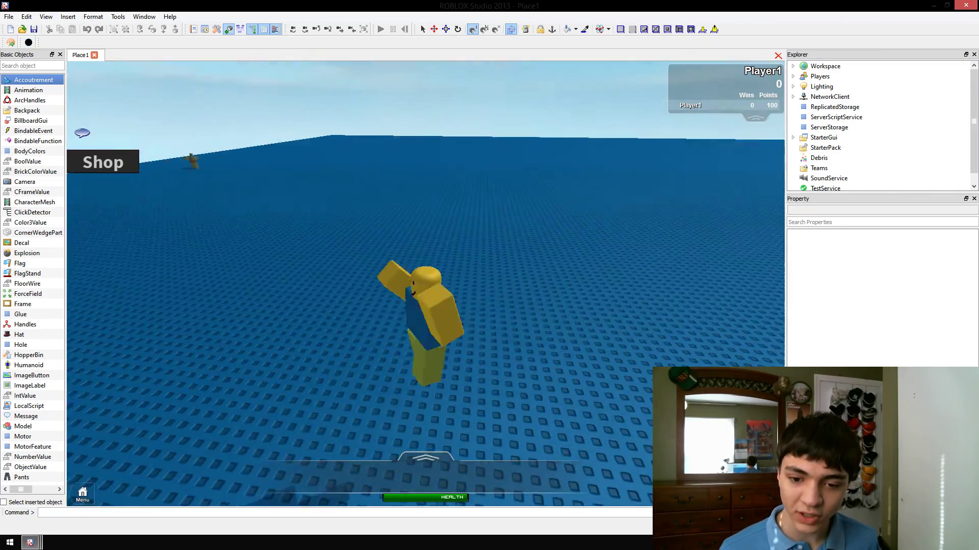
pyautogui.press('a')
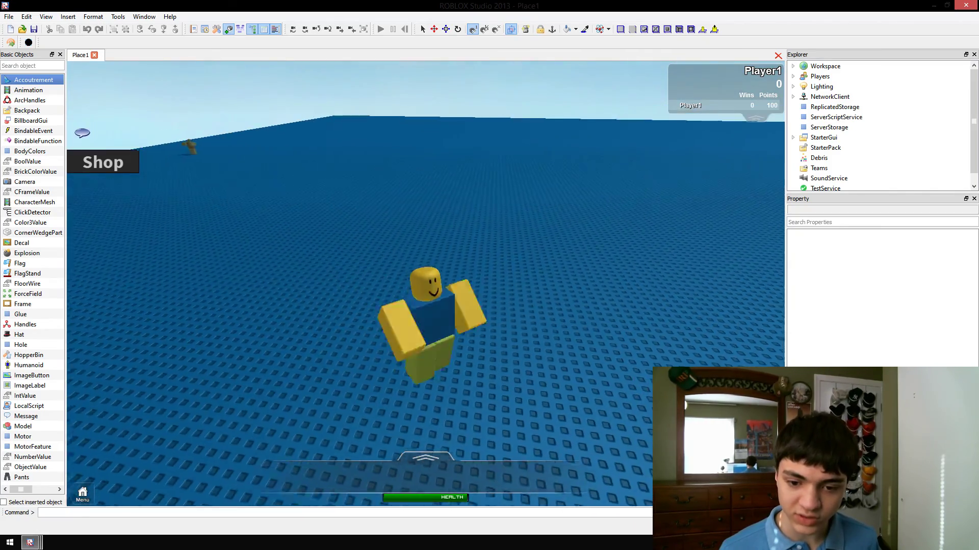
pyautogui.press('s')
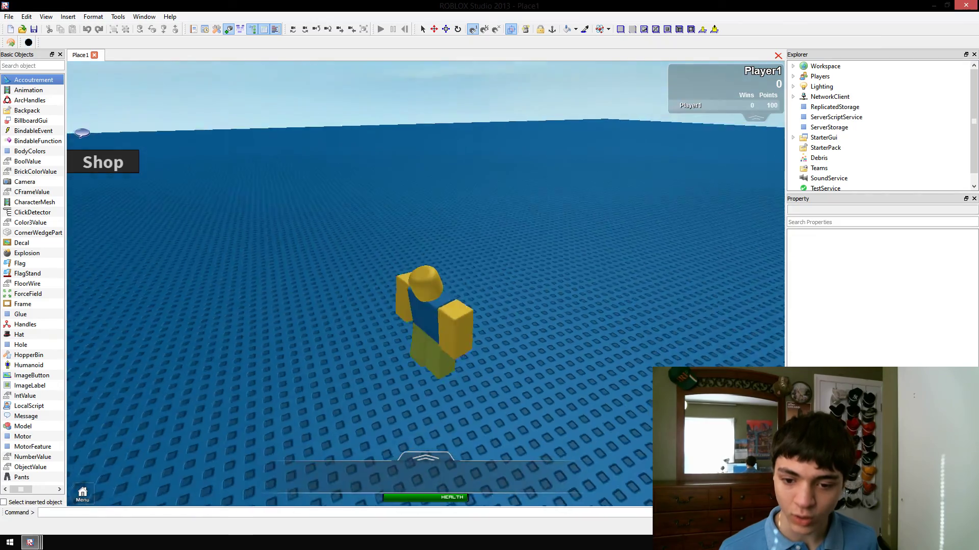
pyautogui.press('a')
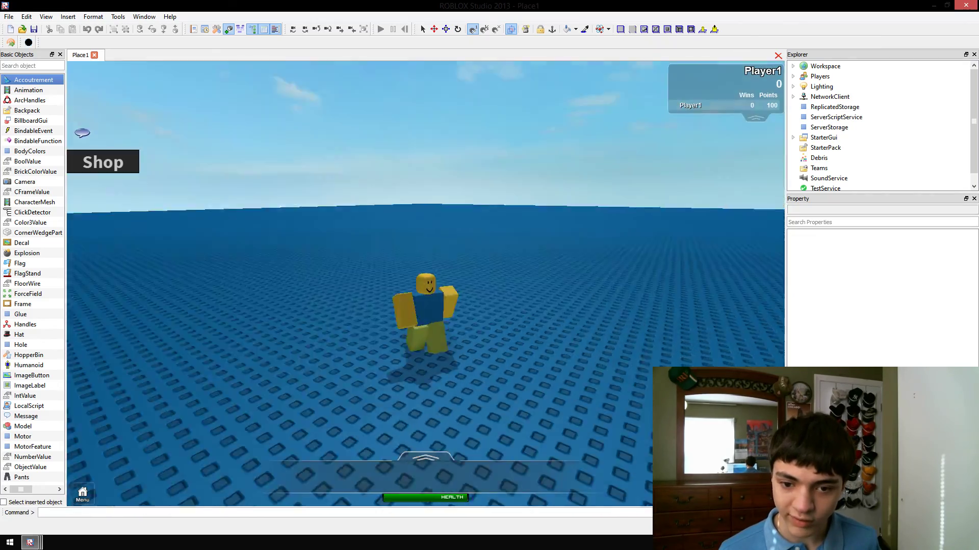
pyautogui.press('w')
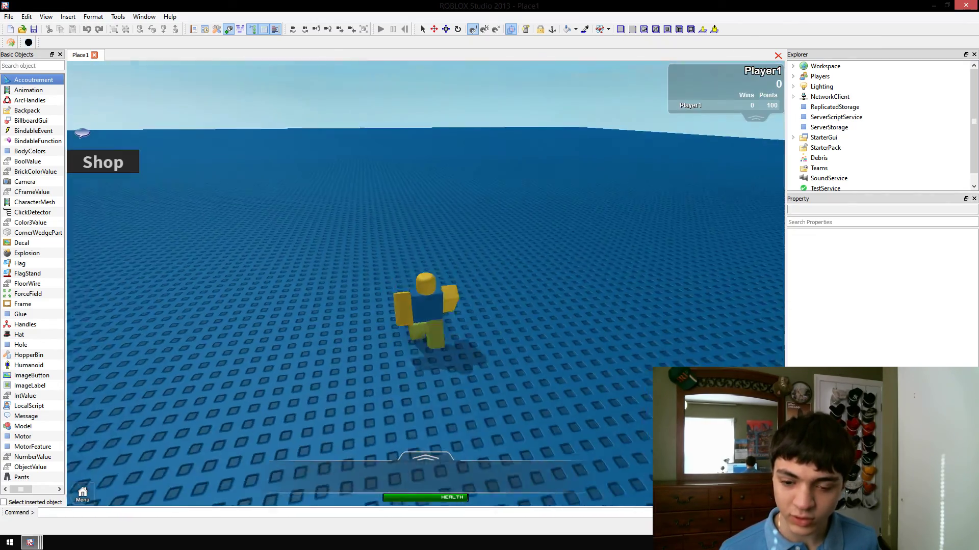
pyautogui.press('s')
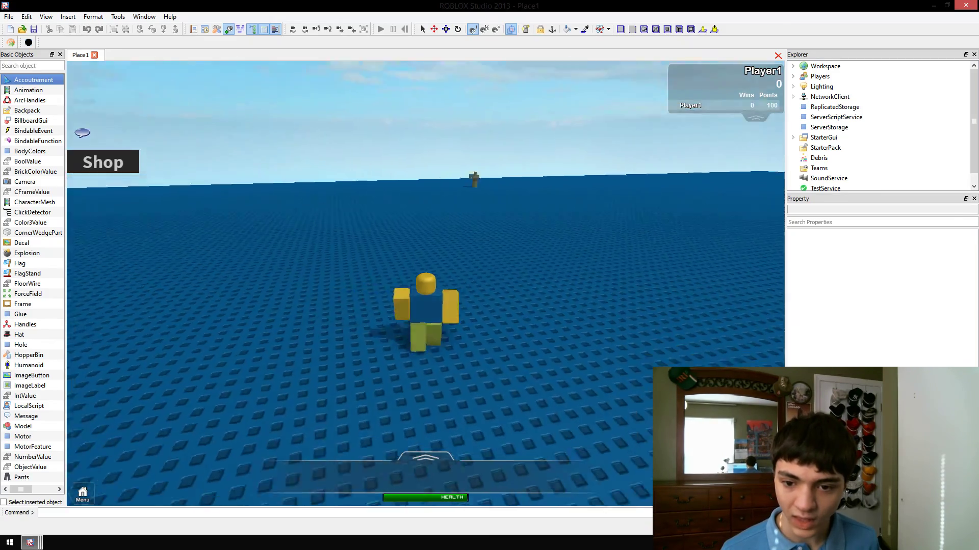
pyautogui.press('w')
pyautogui.press('a')
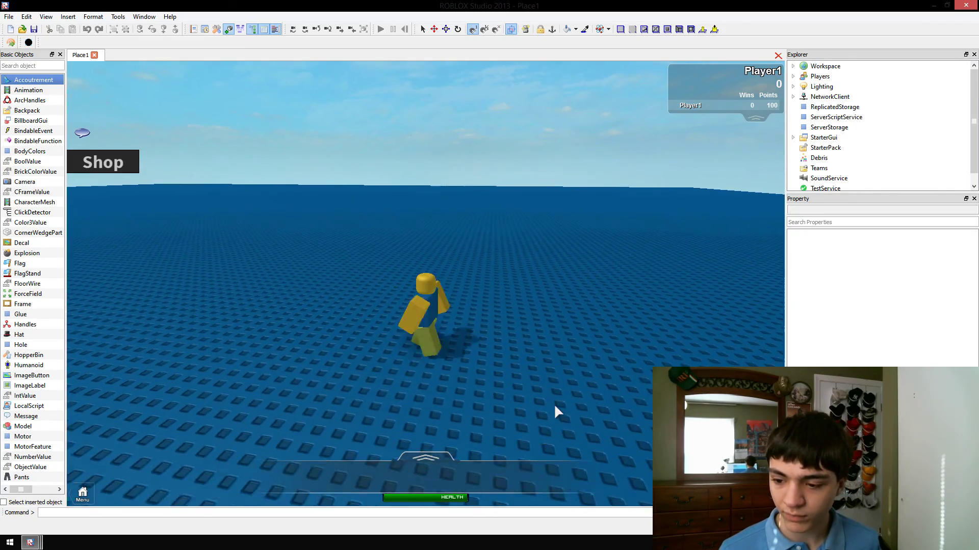
pyautogui.press('s')
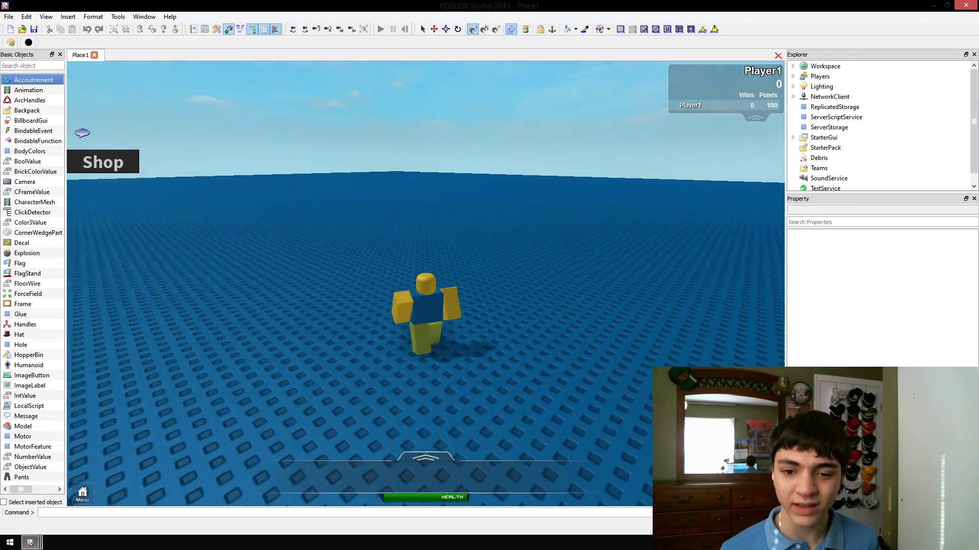
pyautogui.moveTo(545, 402); pyautogui.dragTo(532, 400, button='right')
pyautogui.press('a')
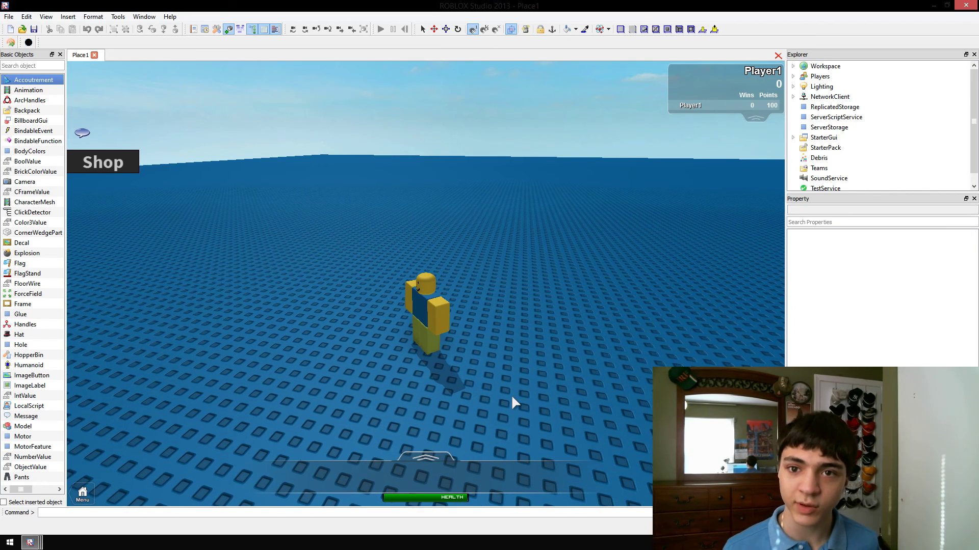
pyautogui.moveTo(604, 337)
pyautogui.mouseDown(button='right')
pyautogui.moveTo(599, 346)
pyautogui.moveTo(600, 330)
pyautogui.moveTo(591, 330)
pyautogui.mouseUp(button='right')
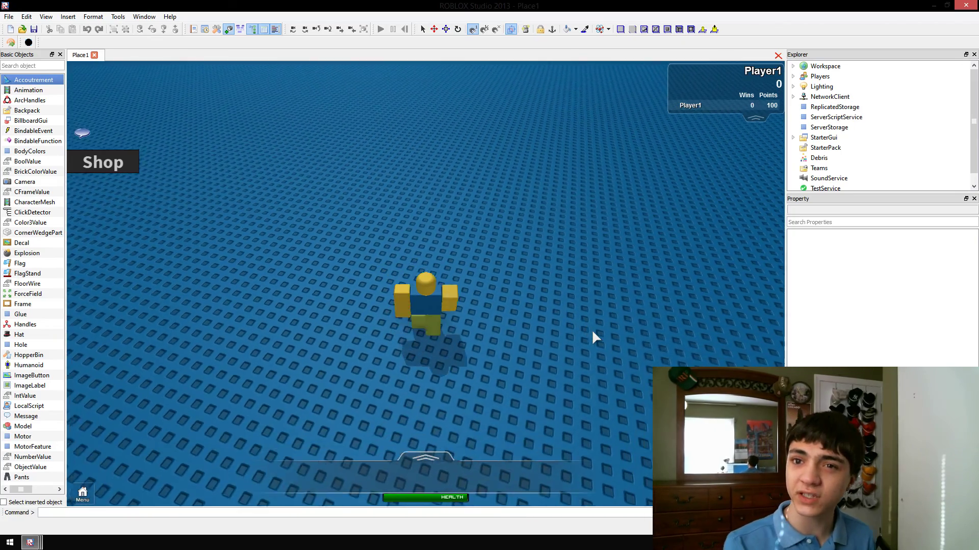
pyautogui.press('w')
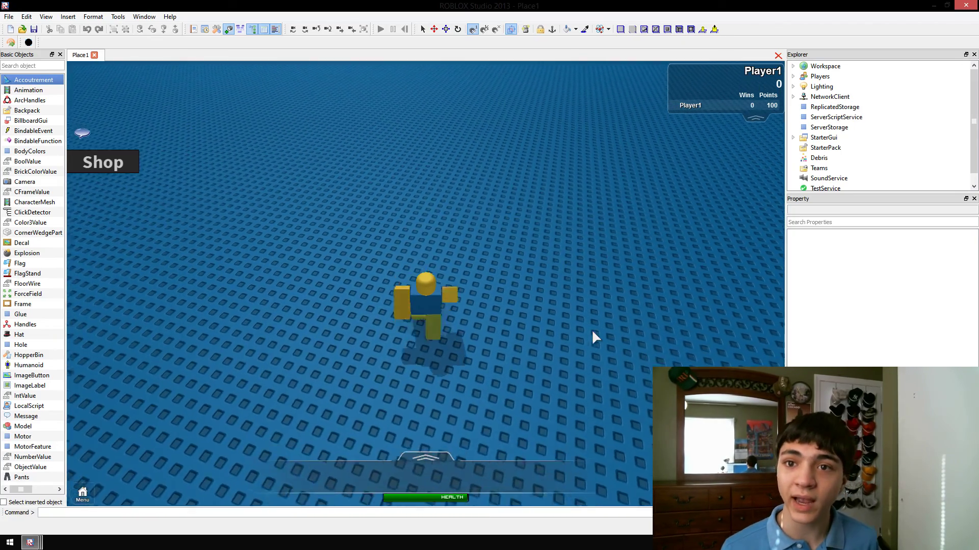
pyautogui.press('w')
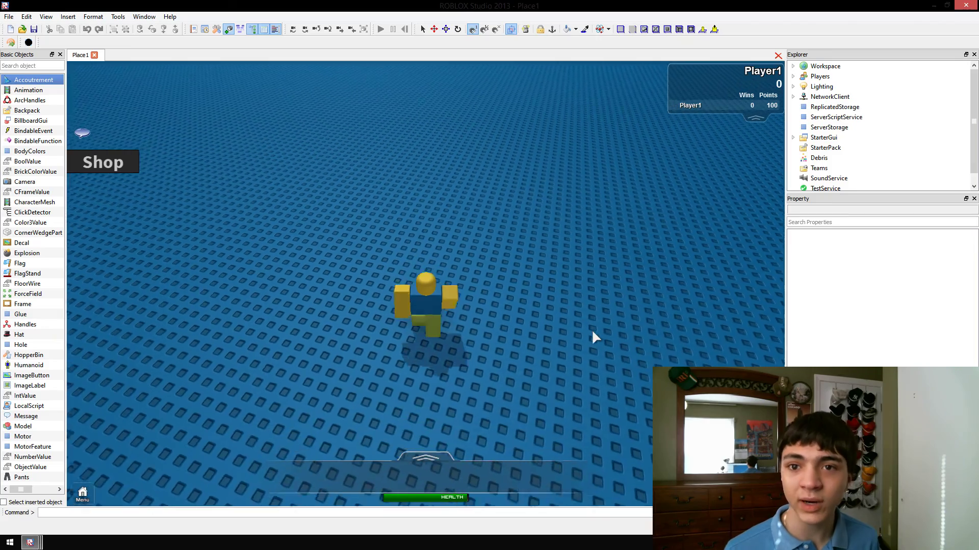
pyautogui.press('w')
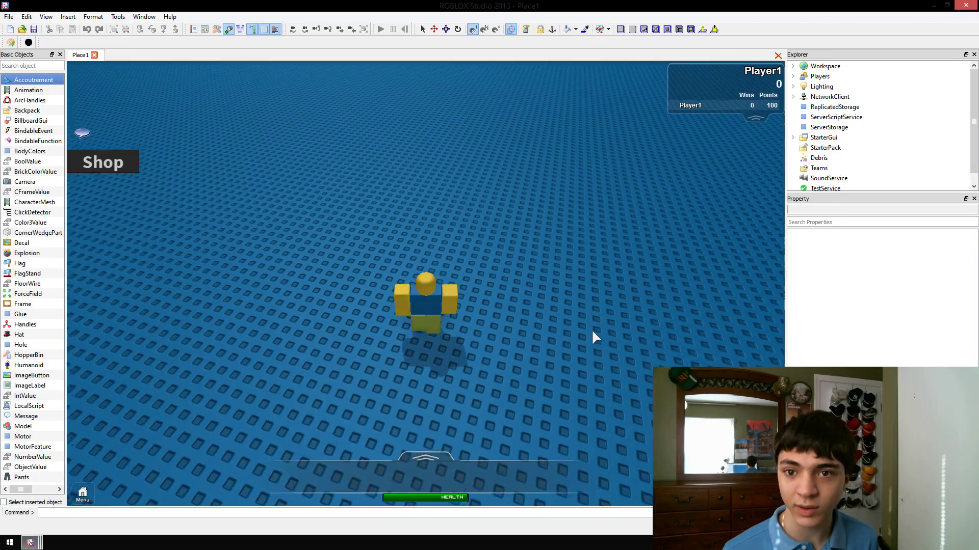
pyautogui.press('d')
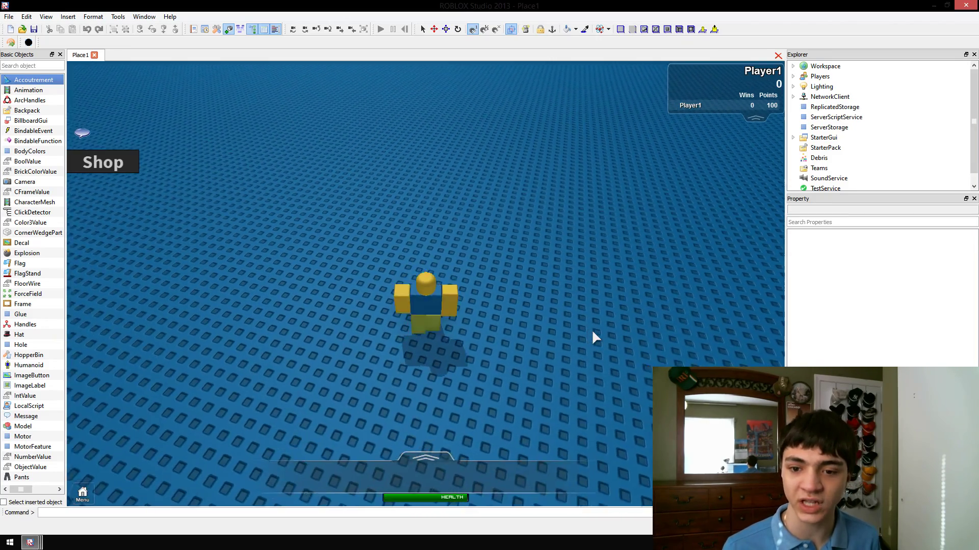
pyautogui.press('a')
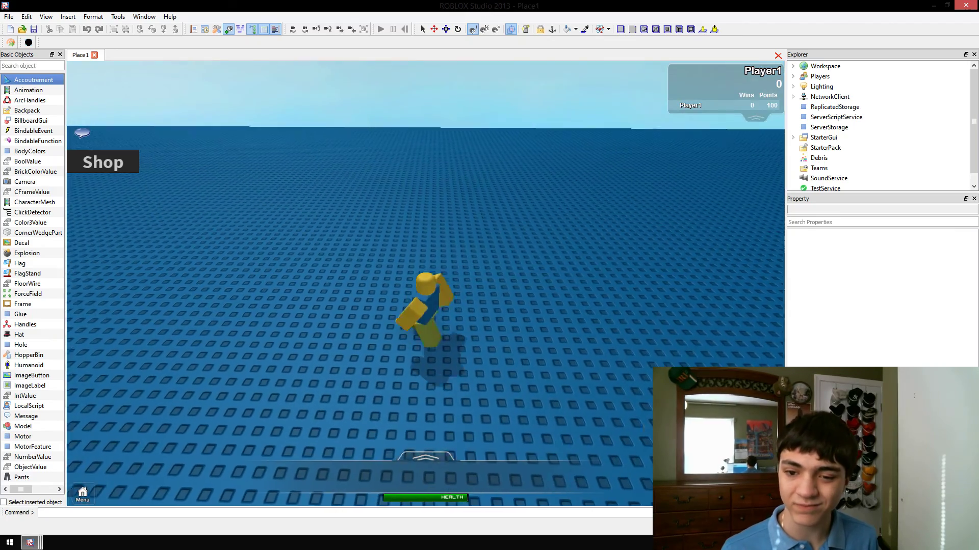
pyautogui.press('s')
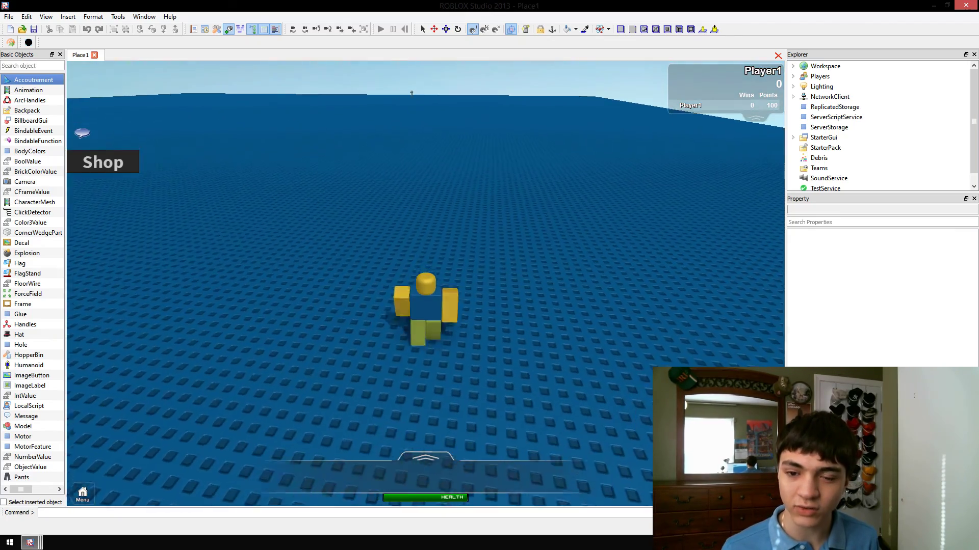
pyautogui.moveTo(410, 93)
pyautogui.mouseDown(button='right')
pyautogui.moveTo(411, 229)
pyautogui.moveTo(411, 115)
pyautogui.mouseUp(button='right')
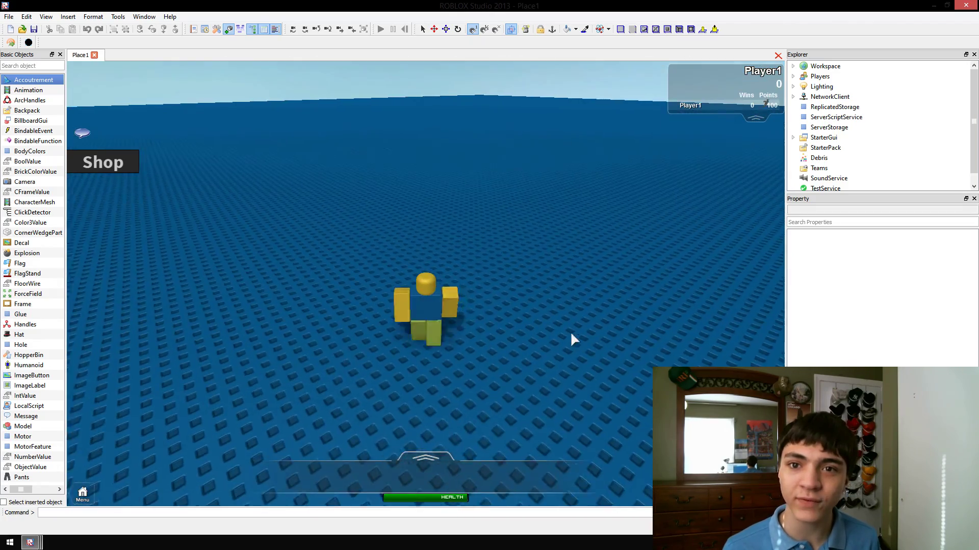
pyautogui.moveTo(765, 103); pyautogui.dragTo(703, 71, button='right')
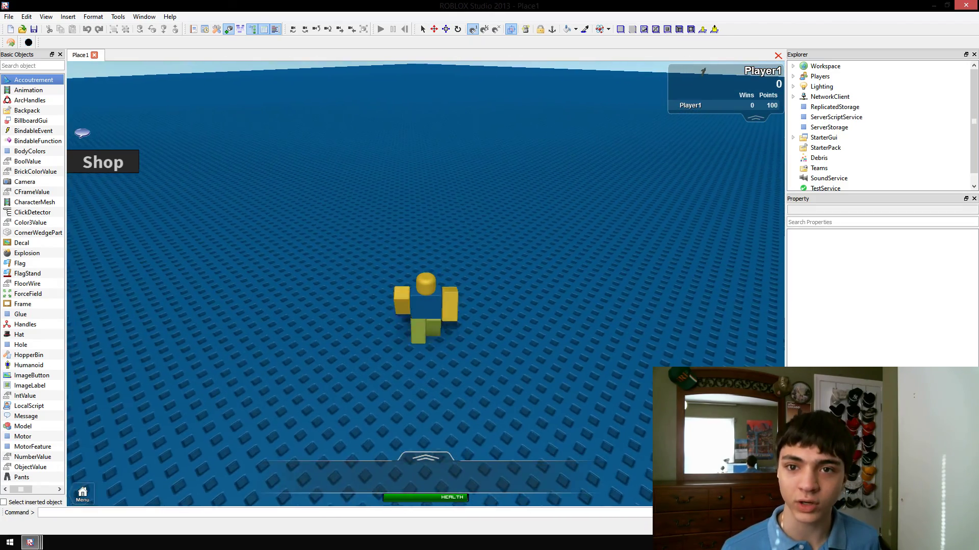